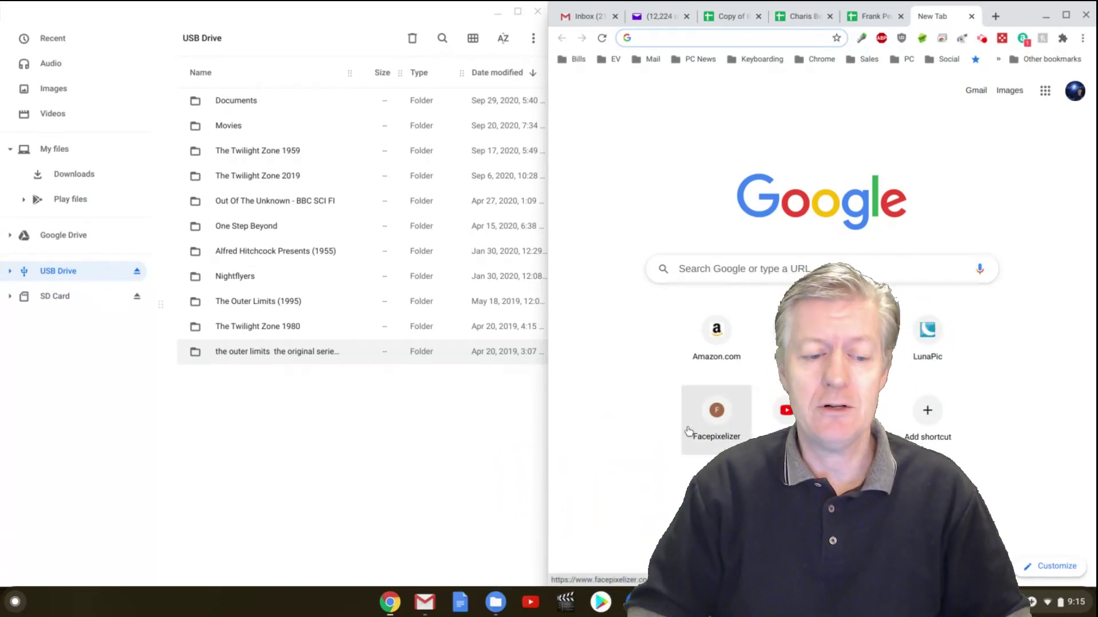
Step: Open the ChromeOS app launcher from the left end of the shelf
click(15, 603)
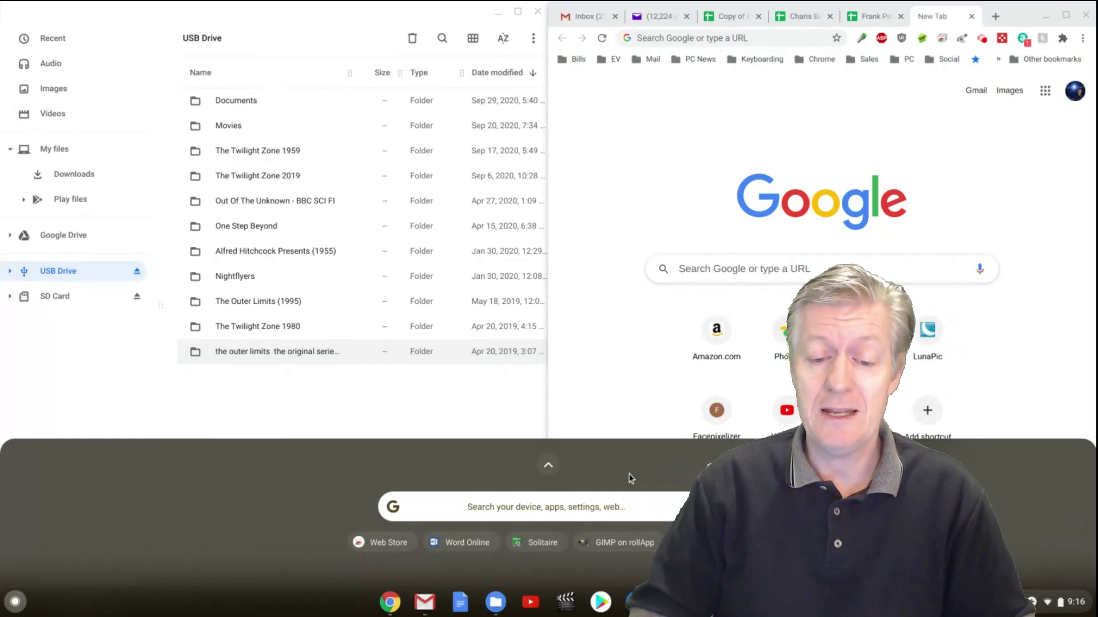
Step: Expand the launcher, open the Chrome Web Store app and maximize its window
click(549, 466)
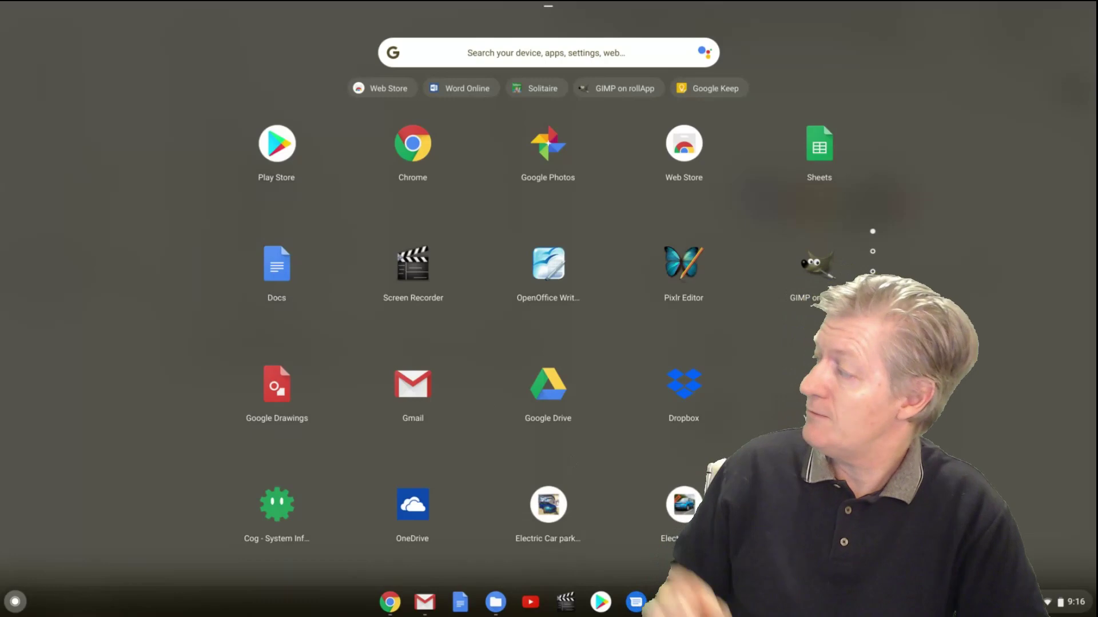
click(687, 149)
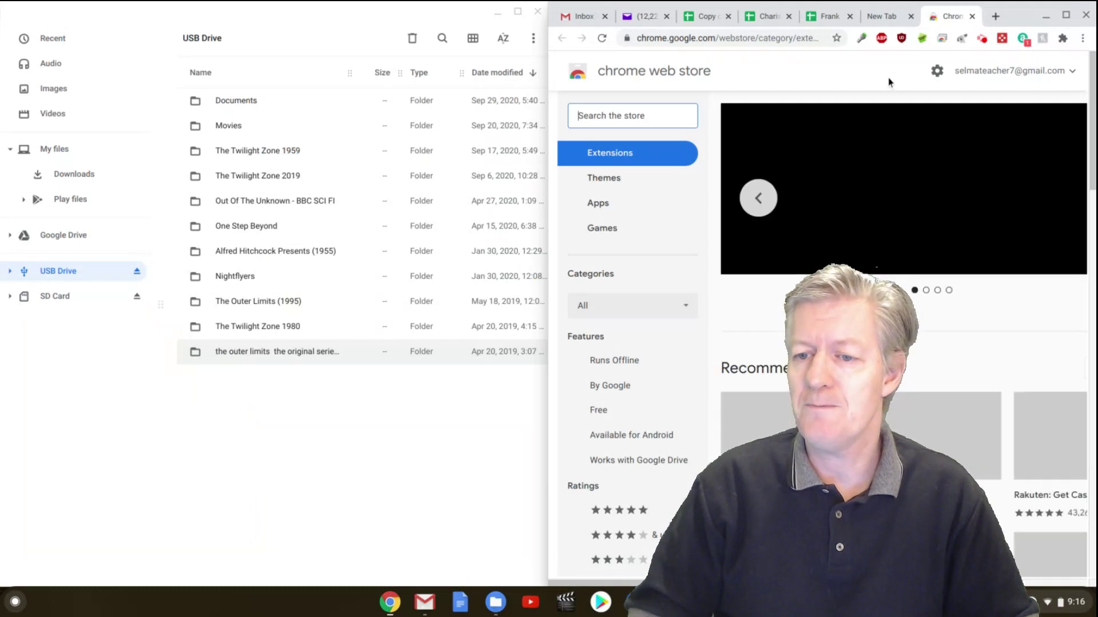
click(1066, 18)
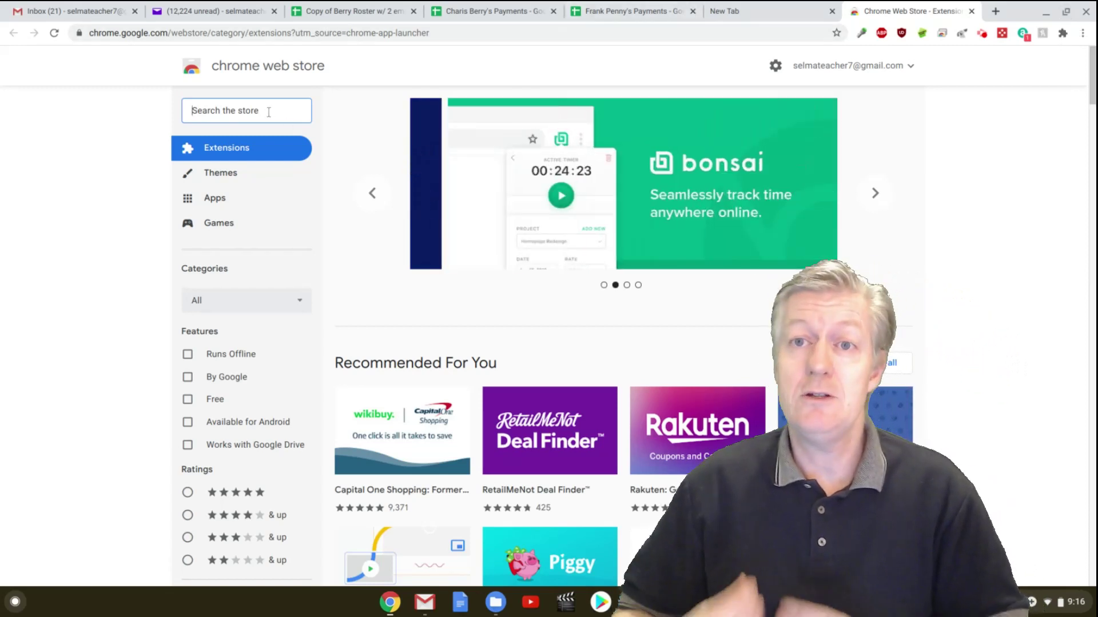
Step: Search the Web Store for 'excel' and scroll down to the Apps results
text(excel)
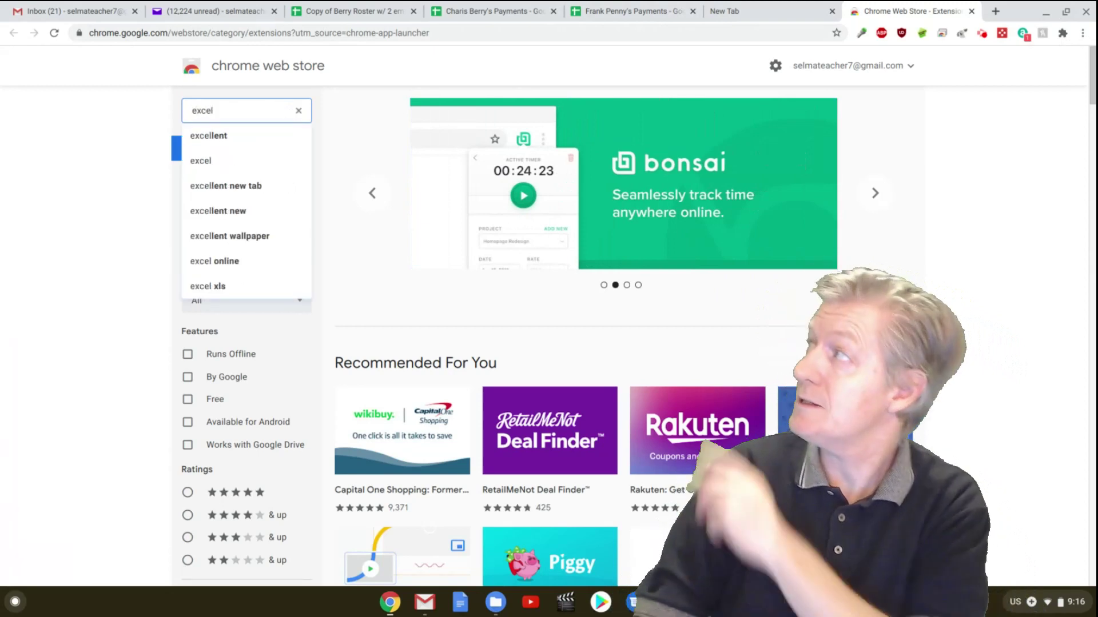
key(Return)
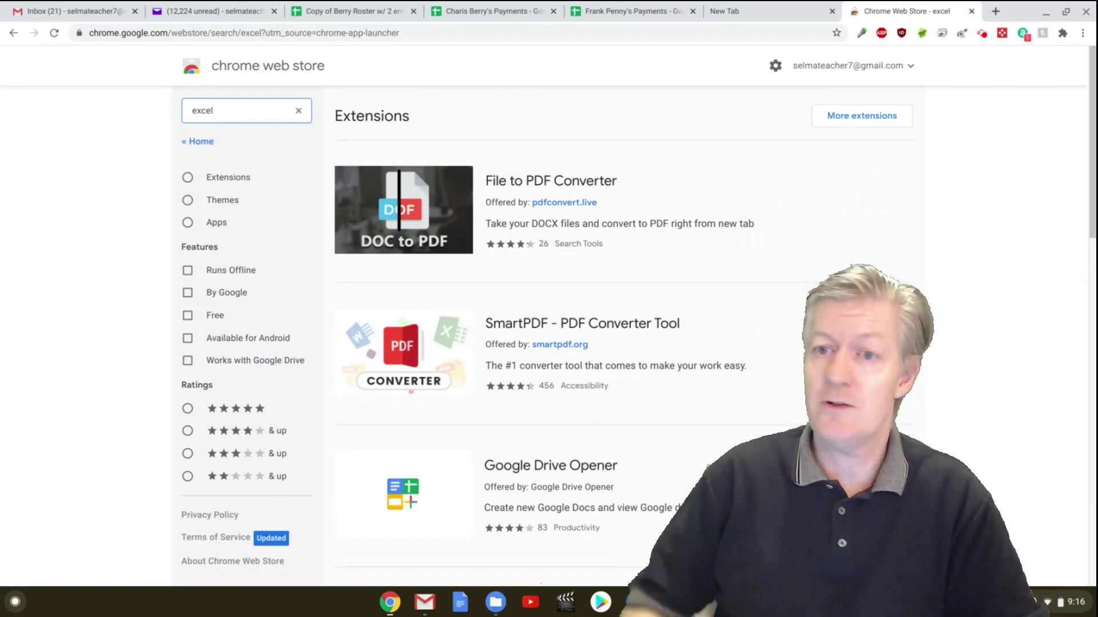
scroll(544, 271, down, 8)
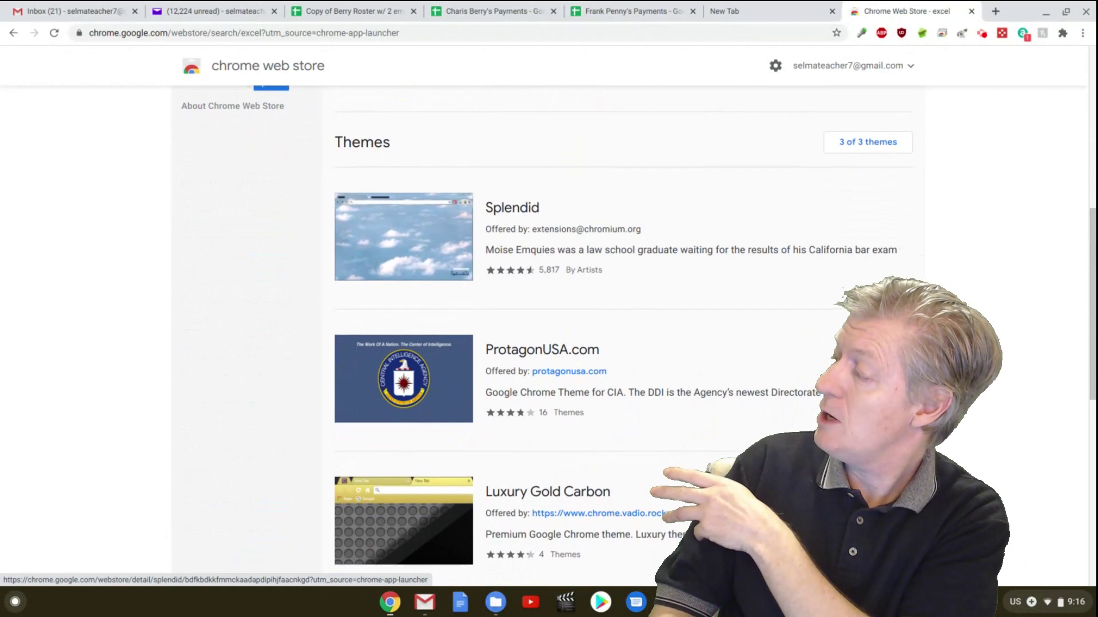
scroll(544, 271, down, 8)
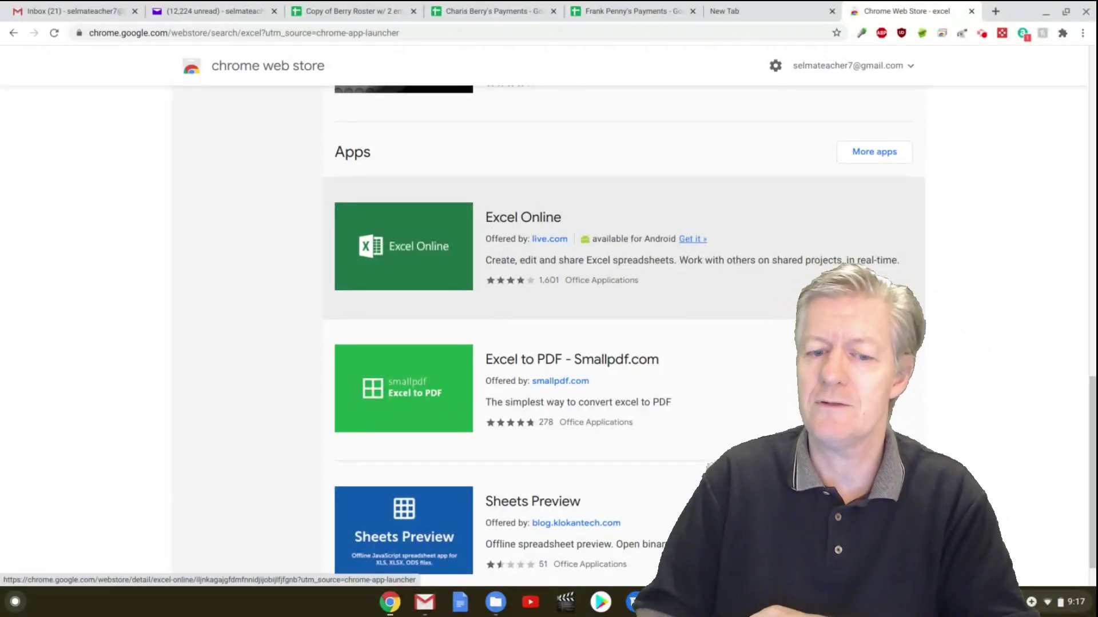
Step: Add the Excel Online app to Chrome from its store listing and confirm the install
click(429, 234)
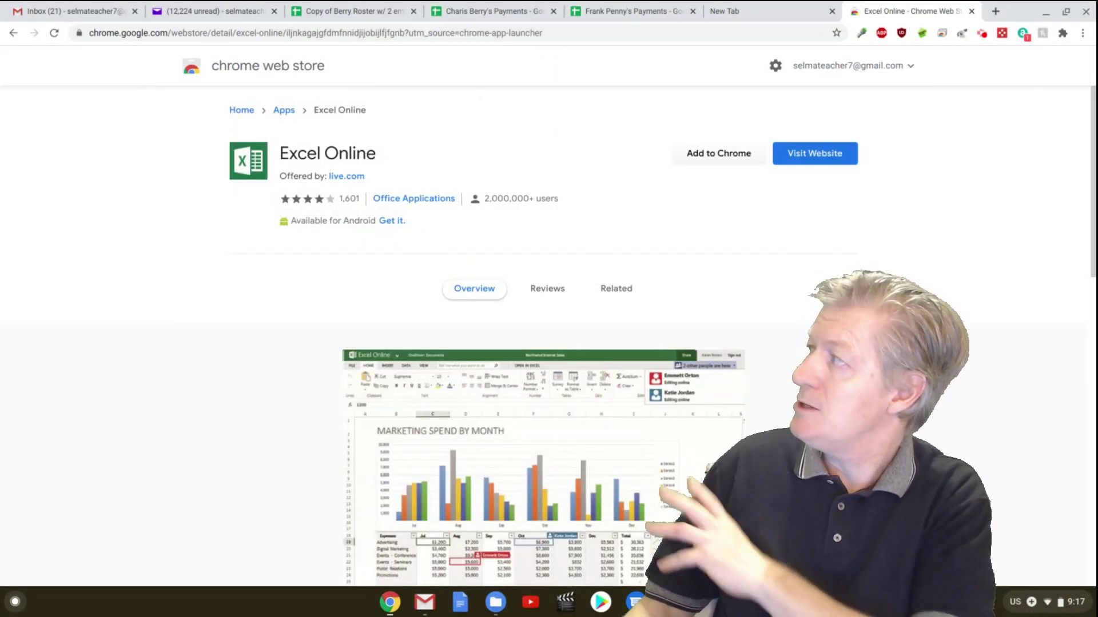
click(716, 161)
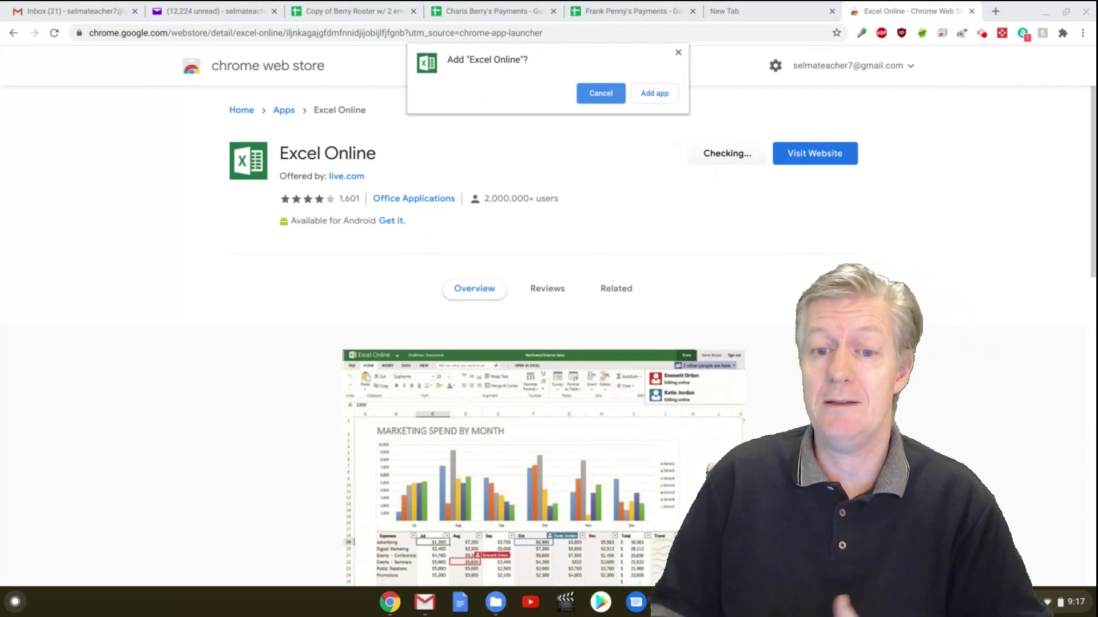
click(655, 96)
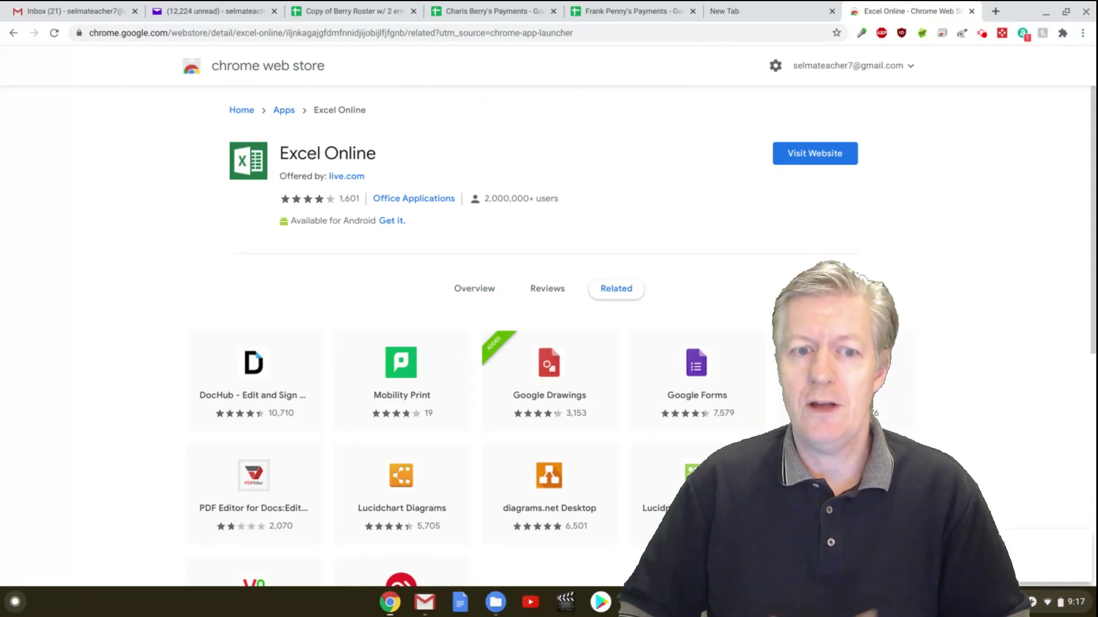
click(14, 609)
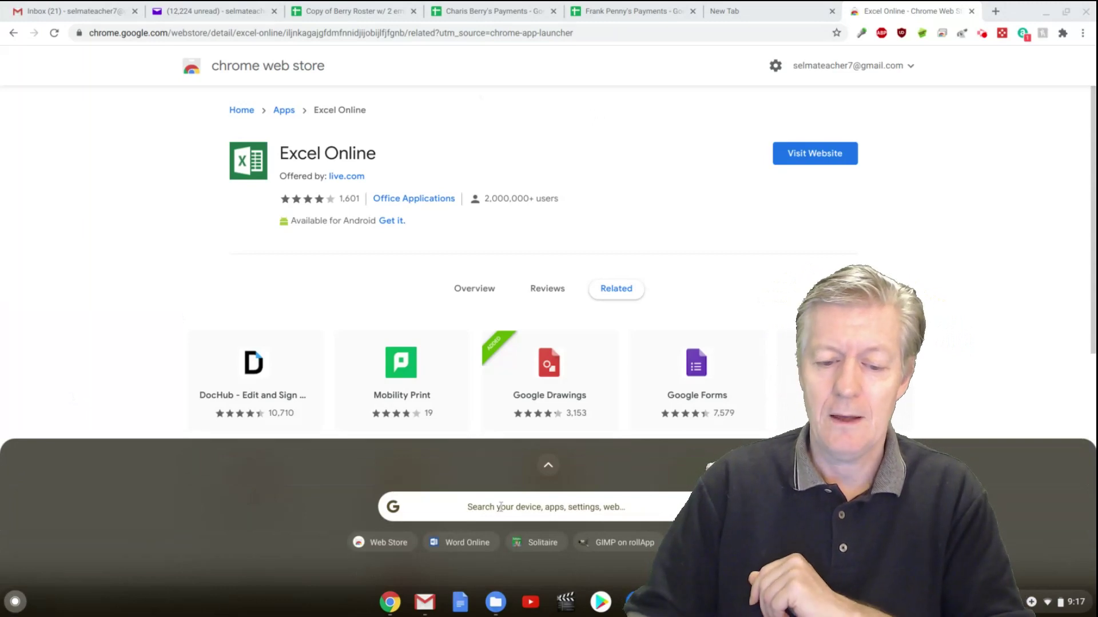
Step: Expand the launcher to the full app grid and launch Excel Online
click(549, 466)
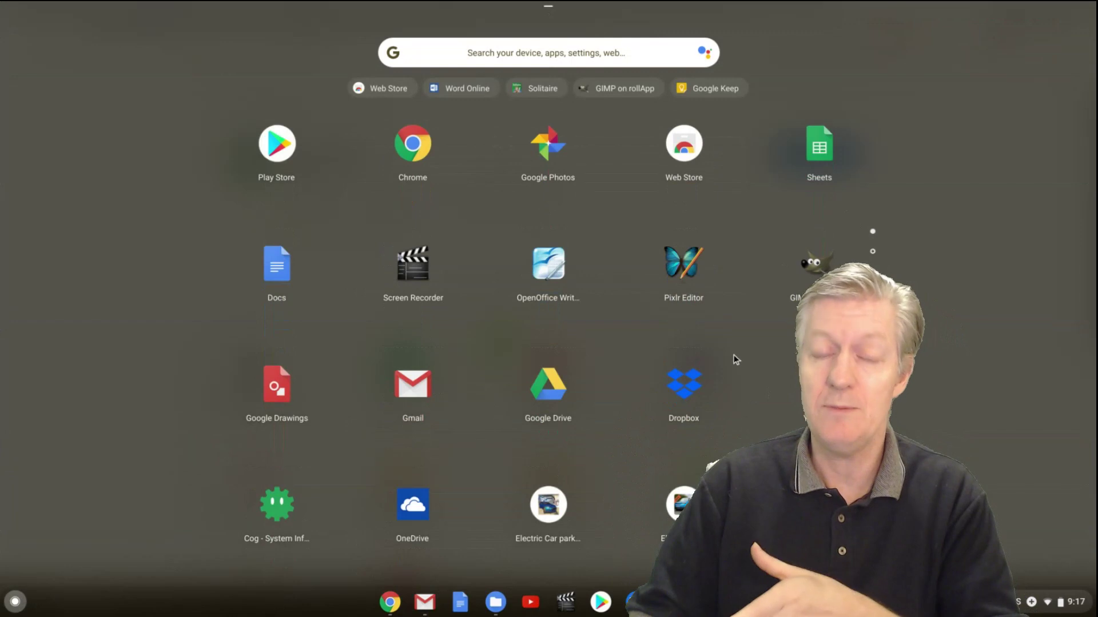
scroll(729, 378, down, 2)
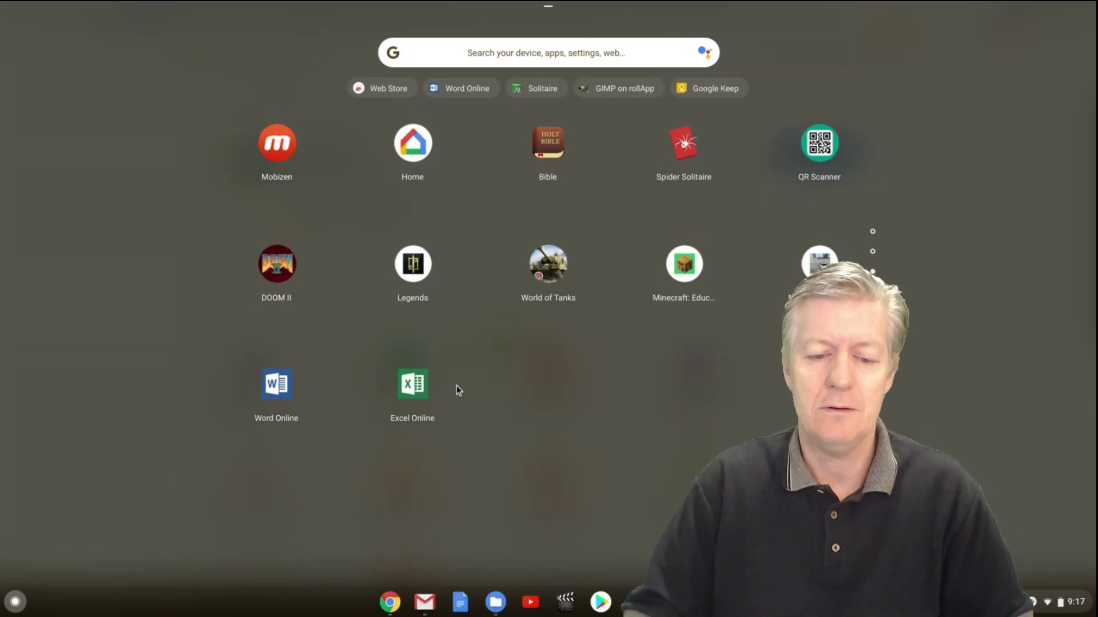
click(417, 391)
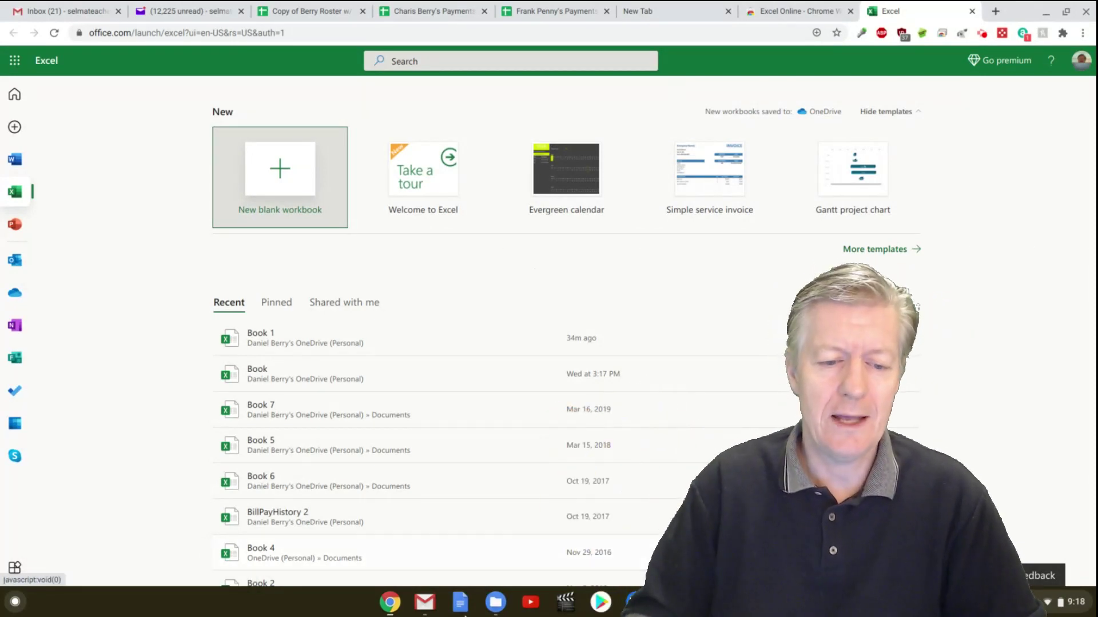
Step: Create a new blank workbook from the Excel Online start page
click(284, 194)
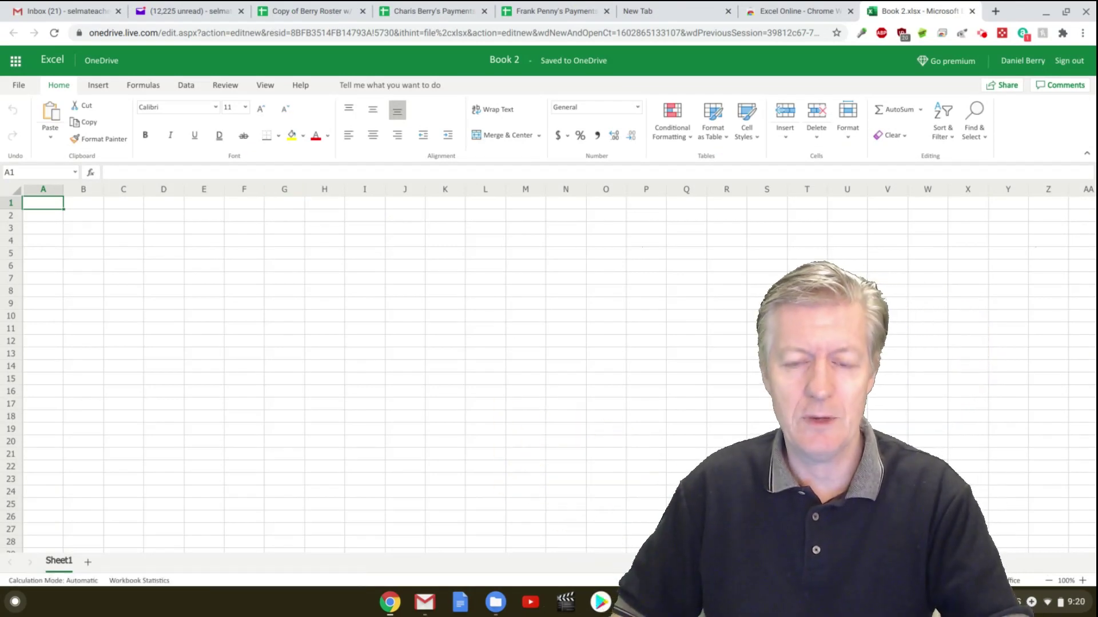
Step: Switch the browser to full-screen and briefly view the File pane
key(F11)
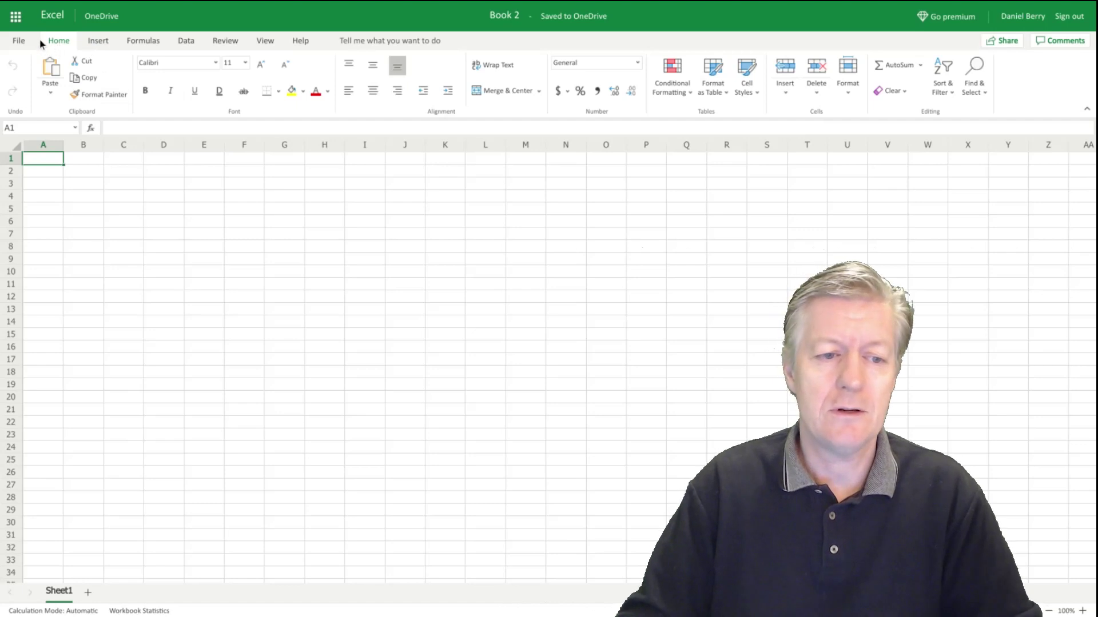
click(20, 41)
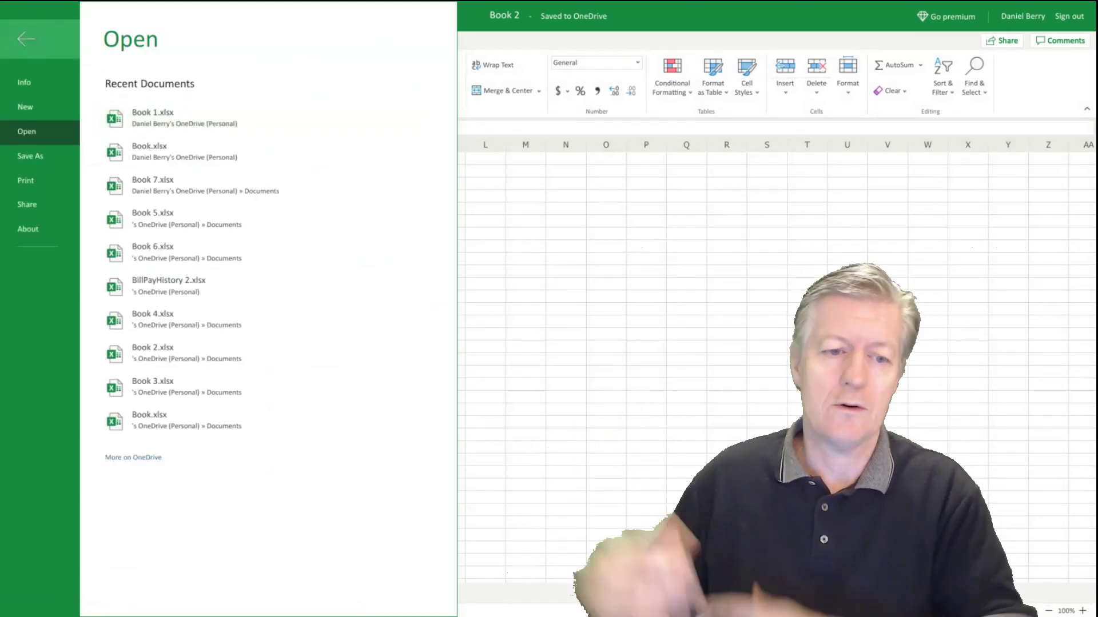
click(543, 244)
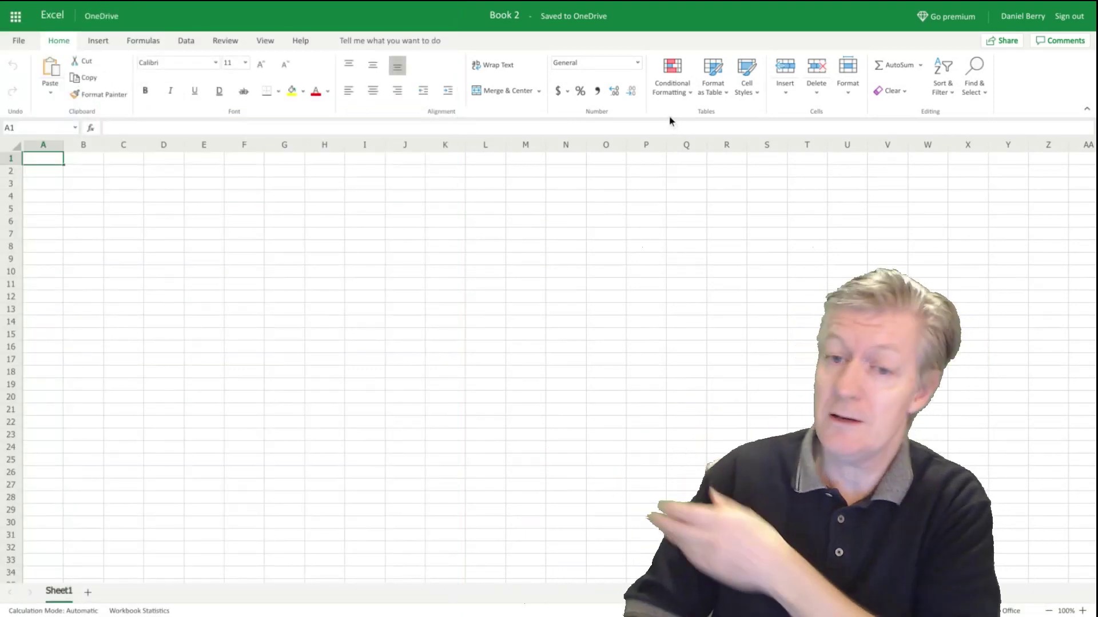
Step: Browse the Insert, Formulas, Data, Review, View and Help tabs, then select cell A1
click(101, 43)
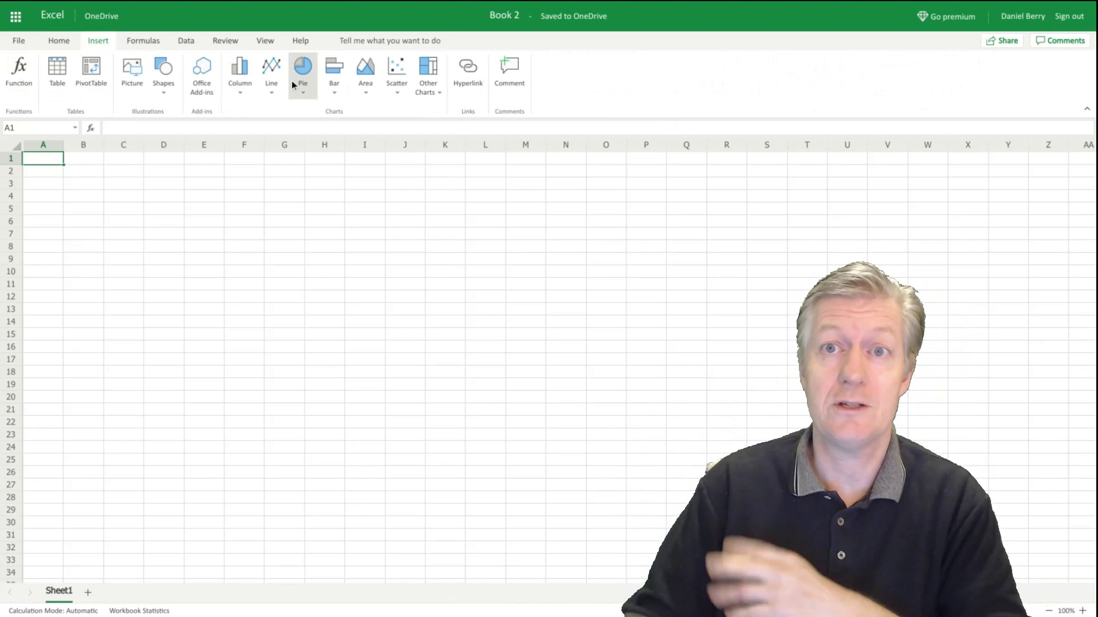
click(143, 43)
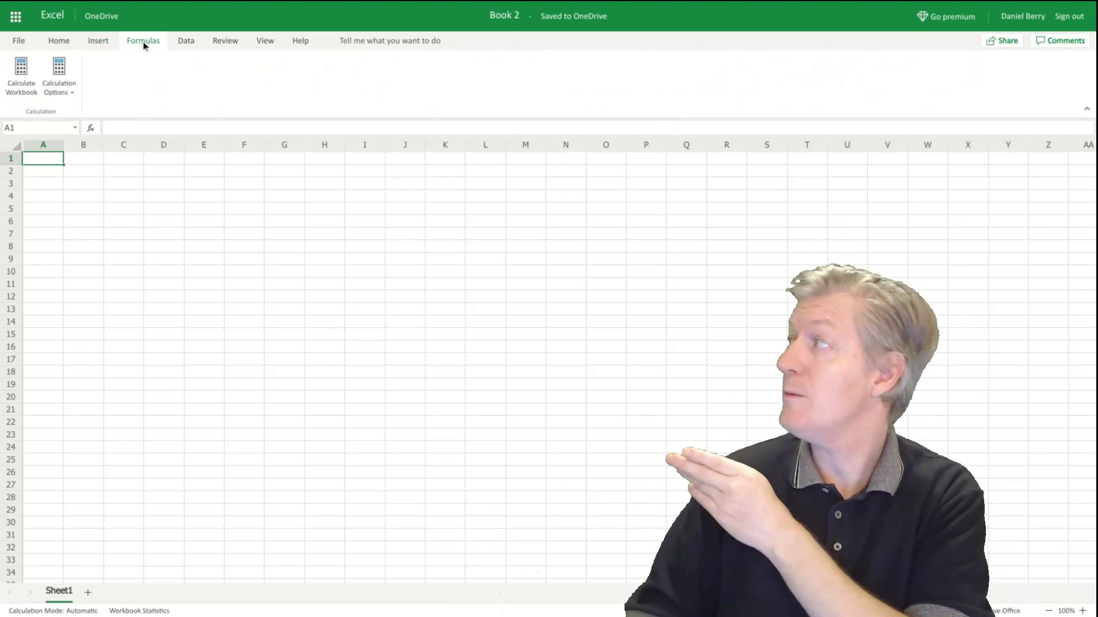
click(187, 41)
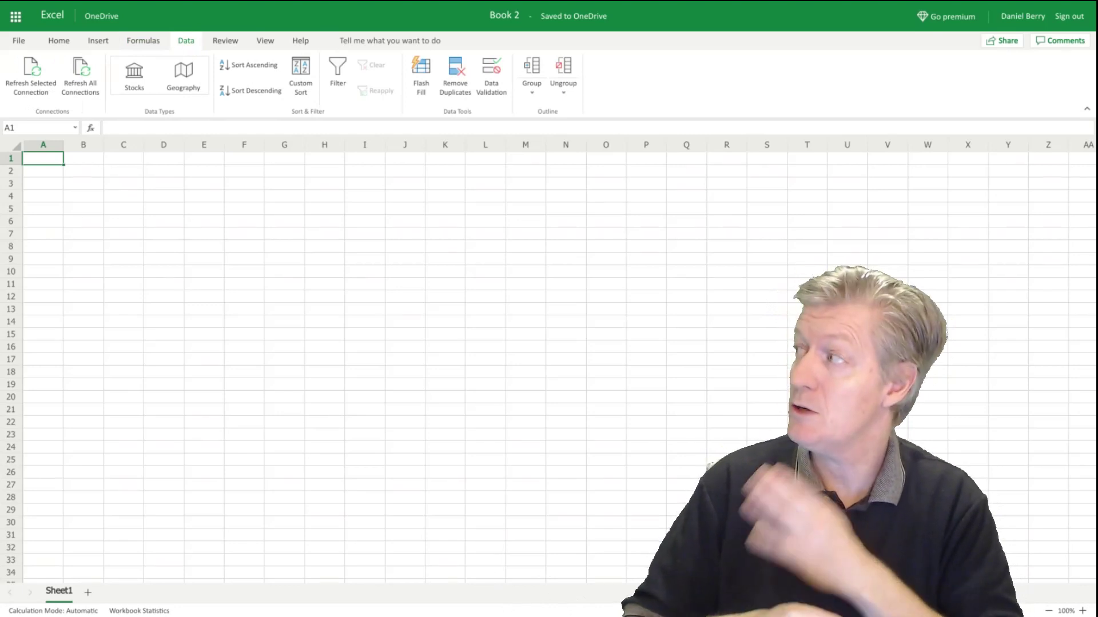
click(224, 42)
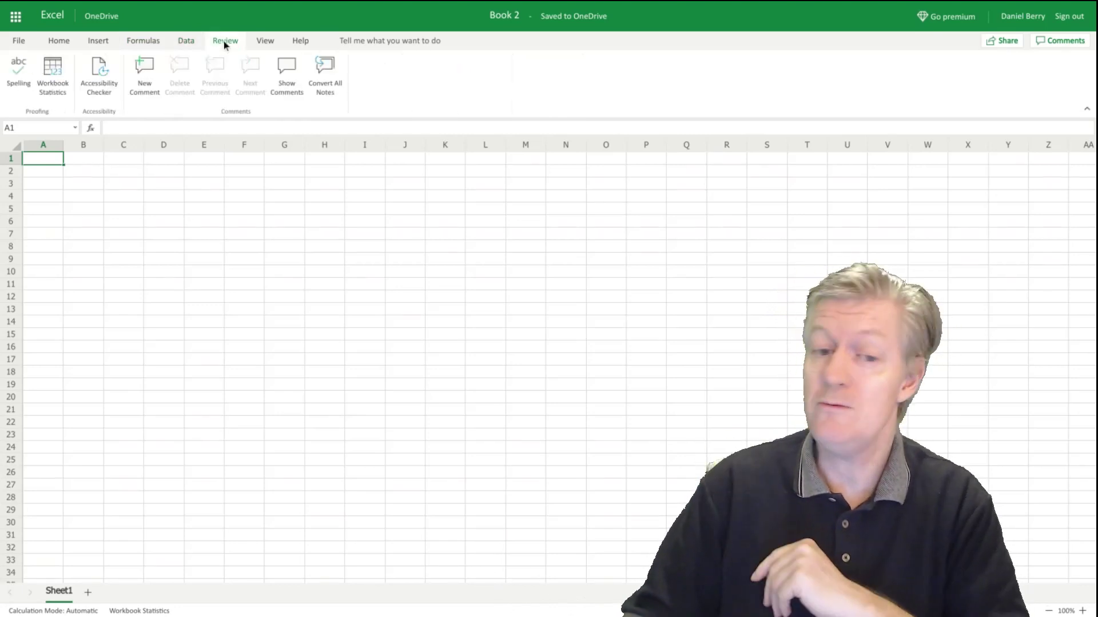
click(269, 43)
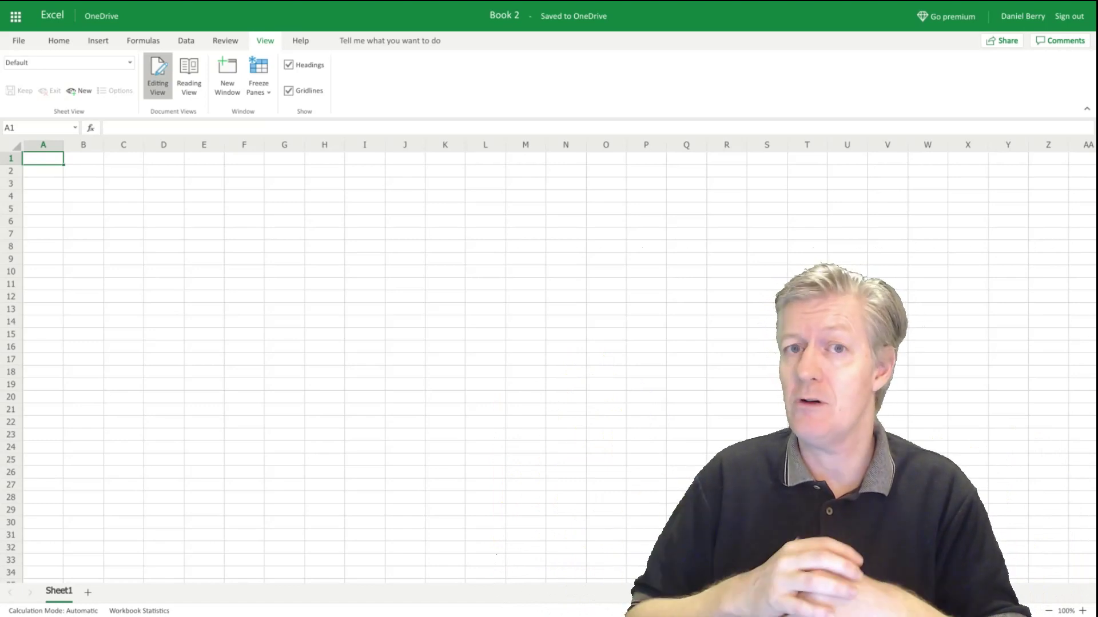
click(298, 40)
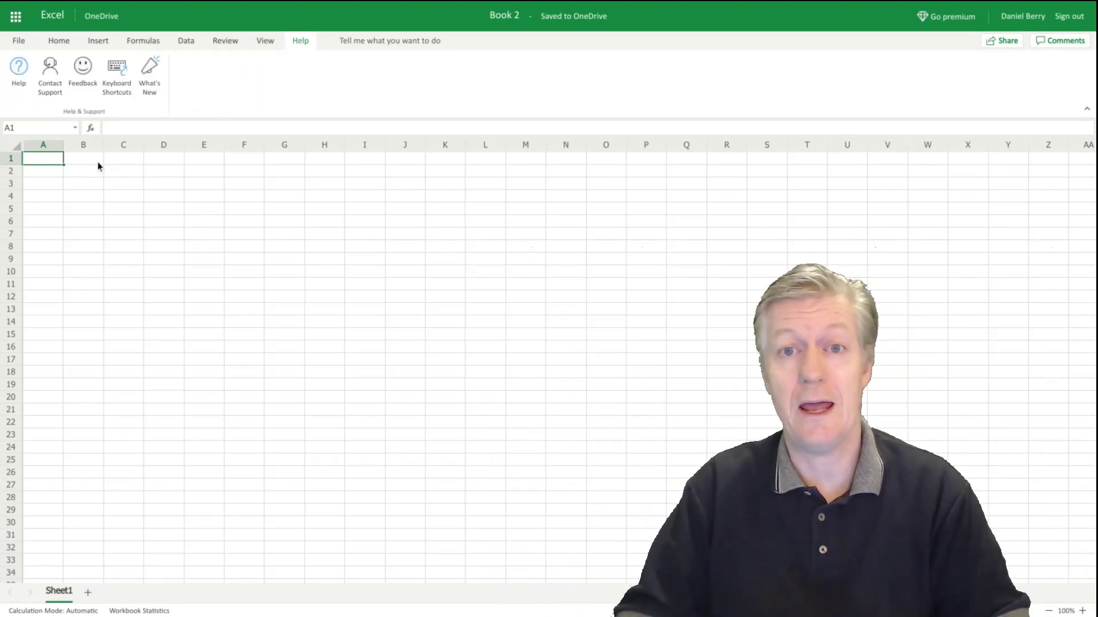
click(51, 159)
Step: Merge and centre the first-row cells and set them to Arial Black, size 18
drag(115, 167, 480, 160)
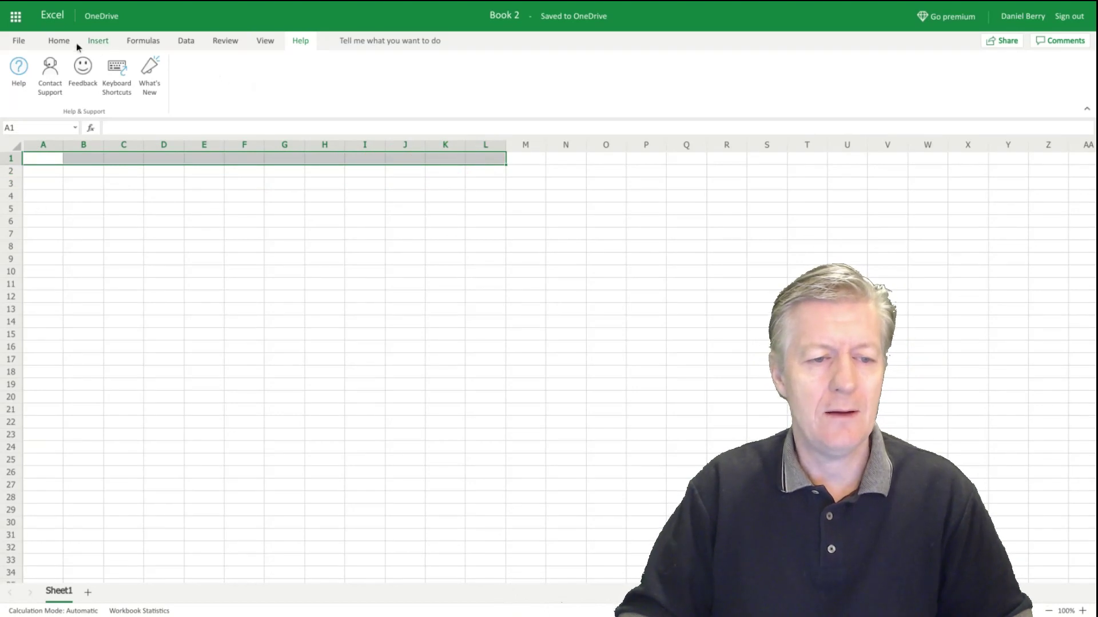
click(59, 41)
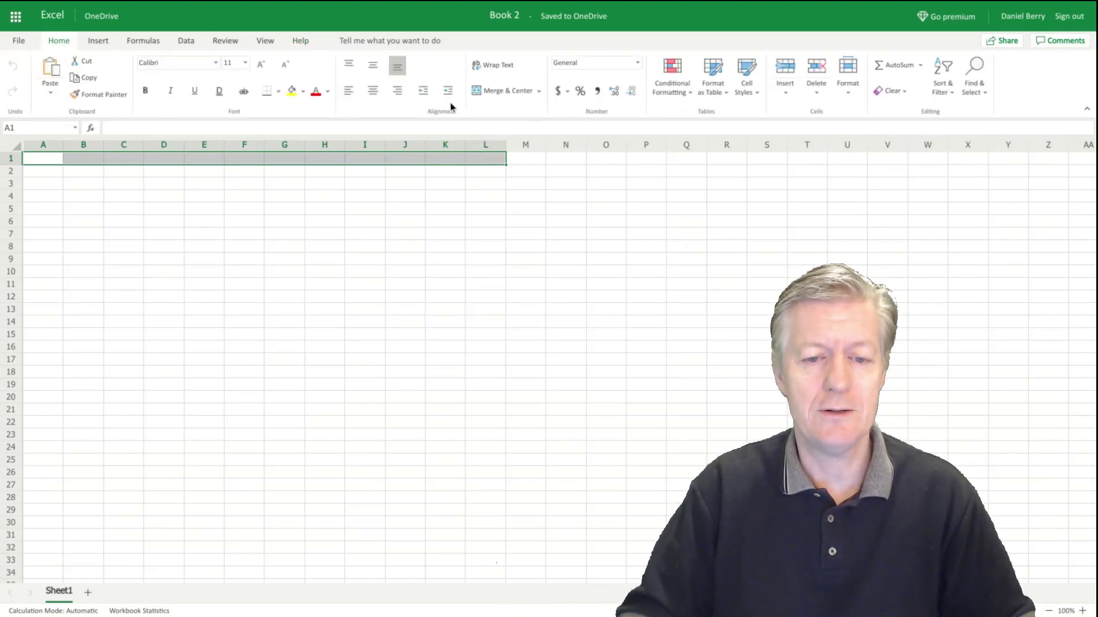
click(481, 95)
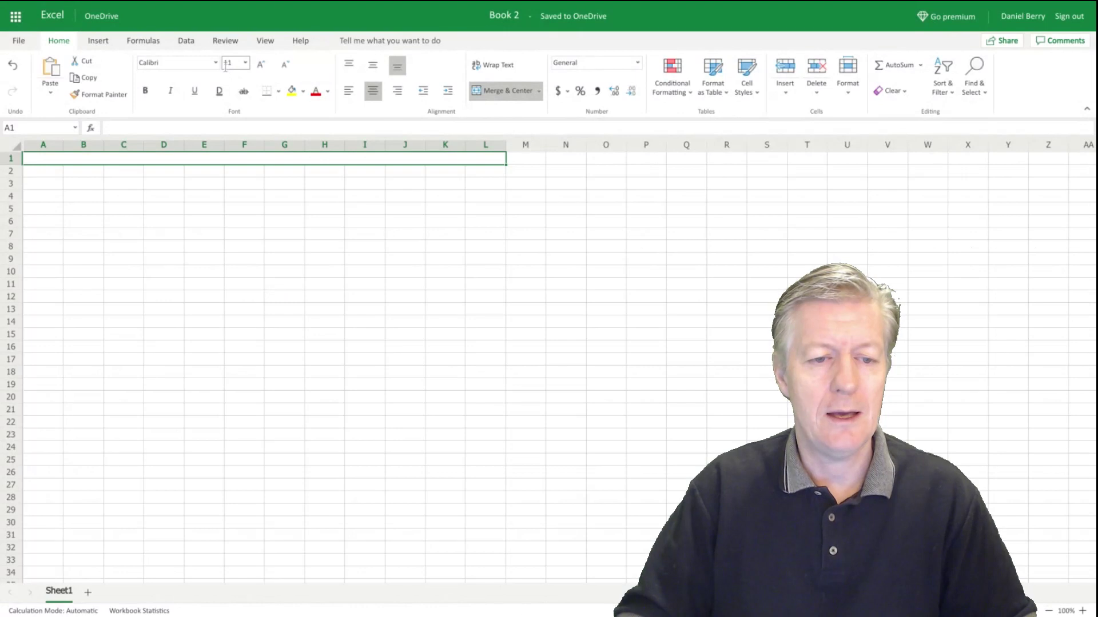
click(203, 68)
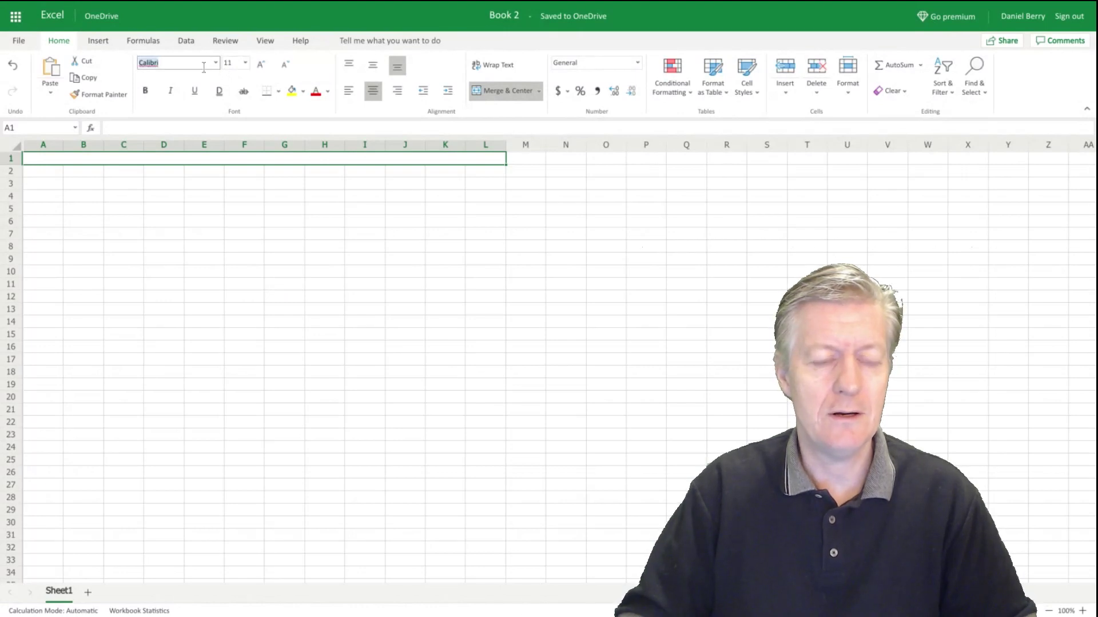
click(215, 62)
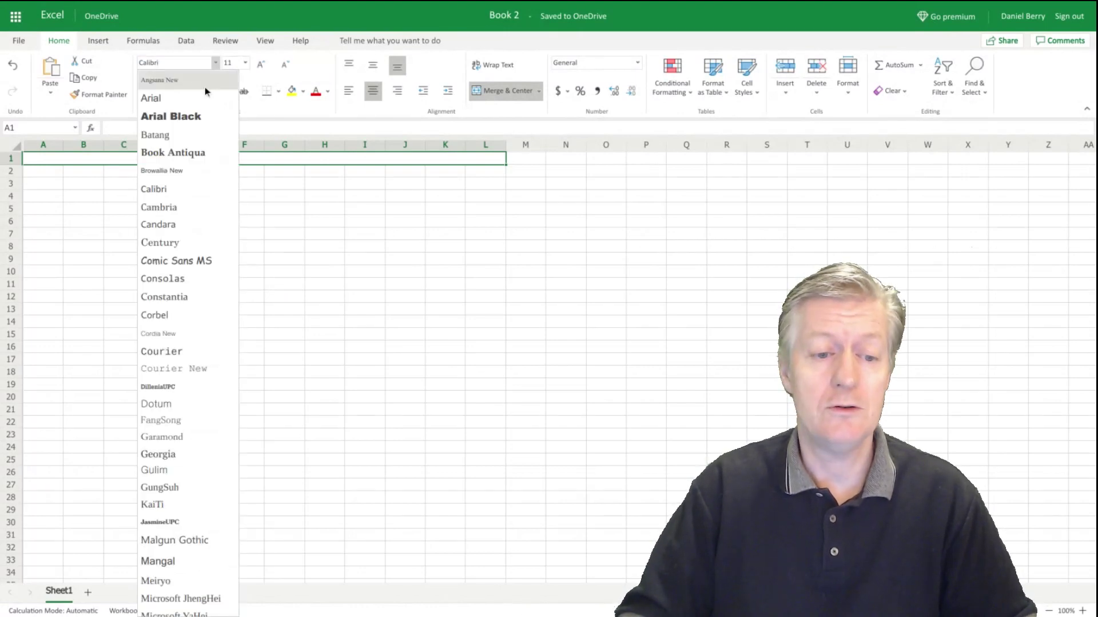
click(200, 117)
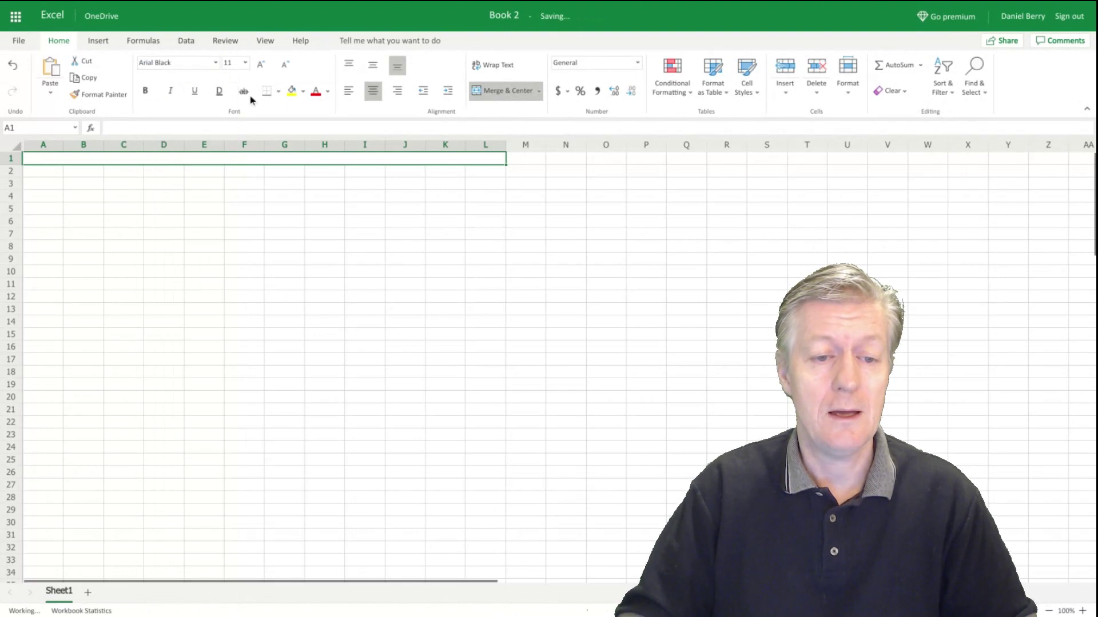
click(245, 63)
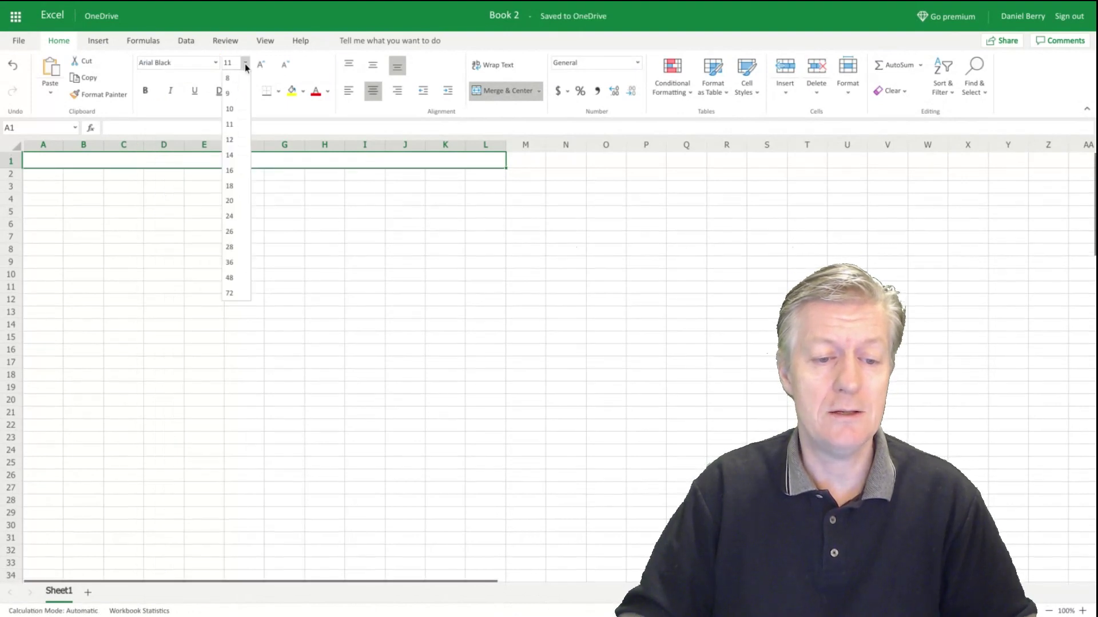
click(232, 186)
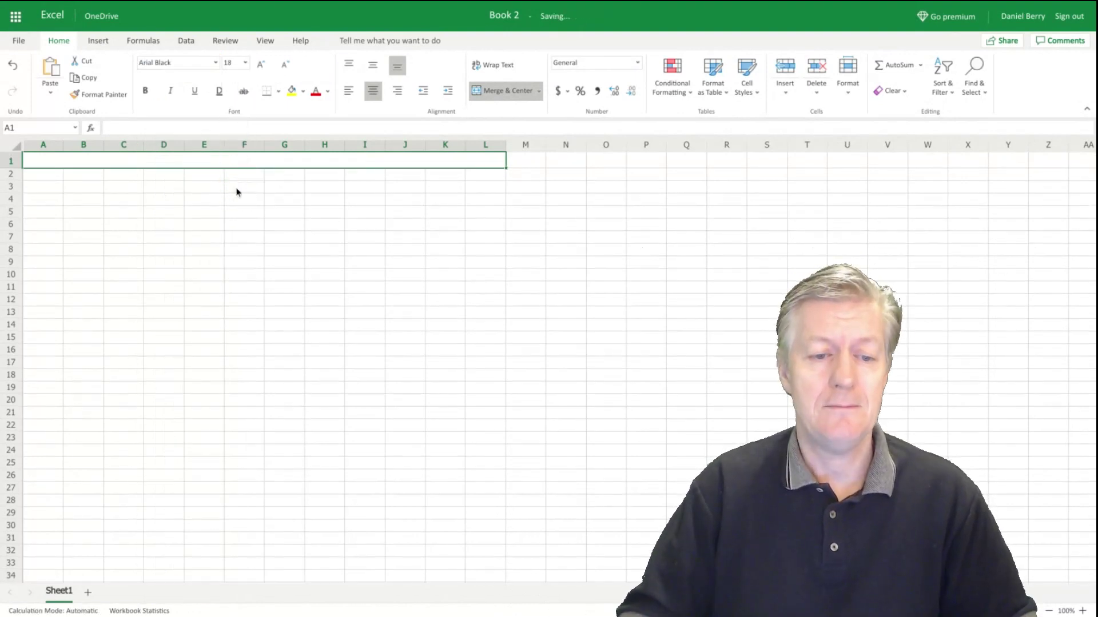
Step: Enter the title in the merged cell and type January into A2
key(F2)
text(Se)
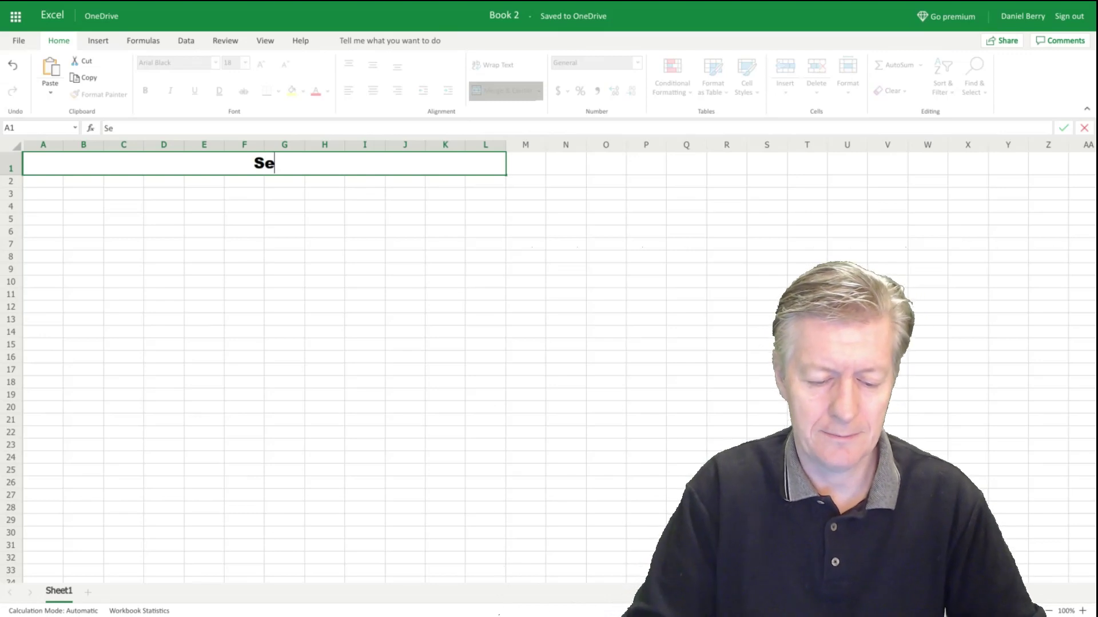
text(lmaTeach)
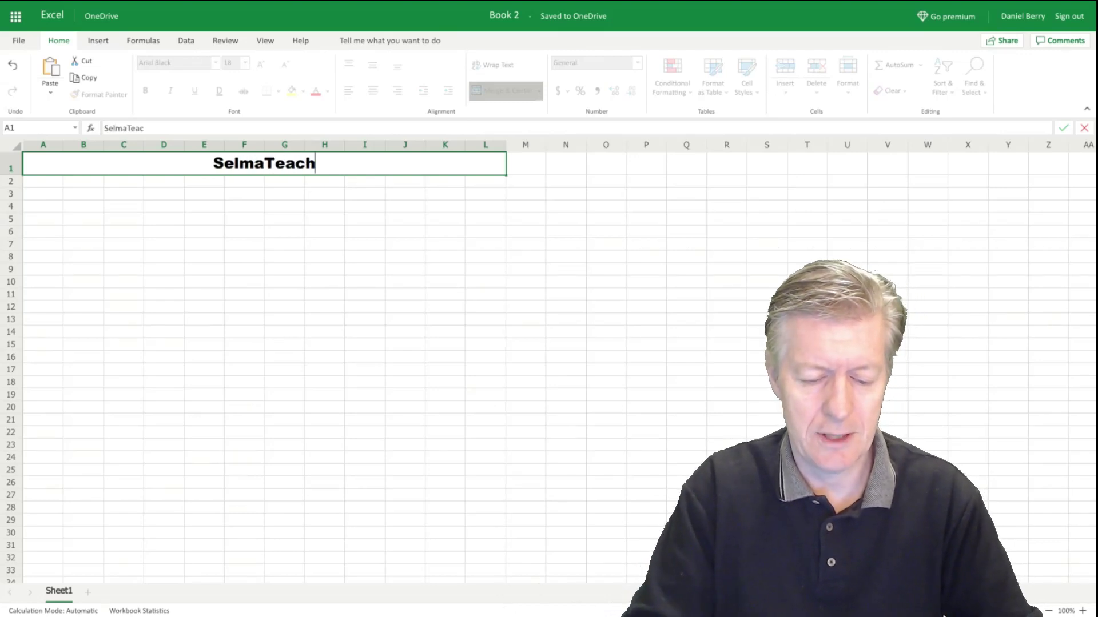
text(er7)
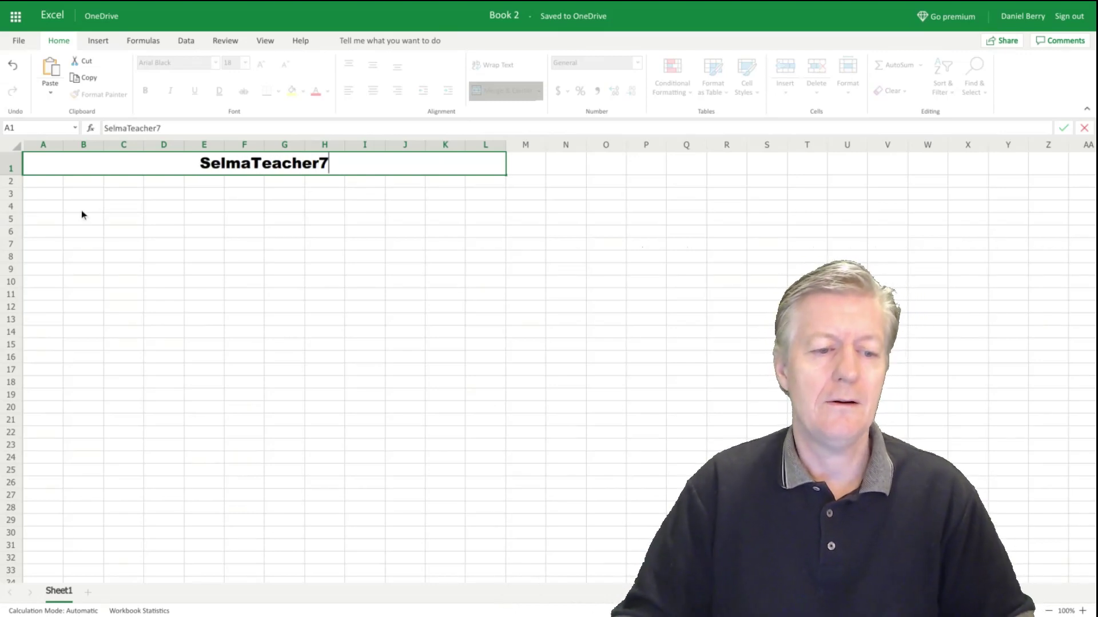
key(Return)
click(89, 168)
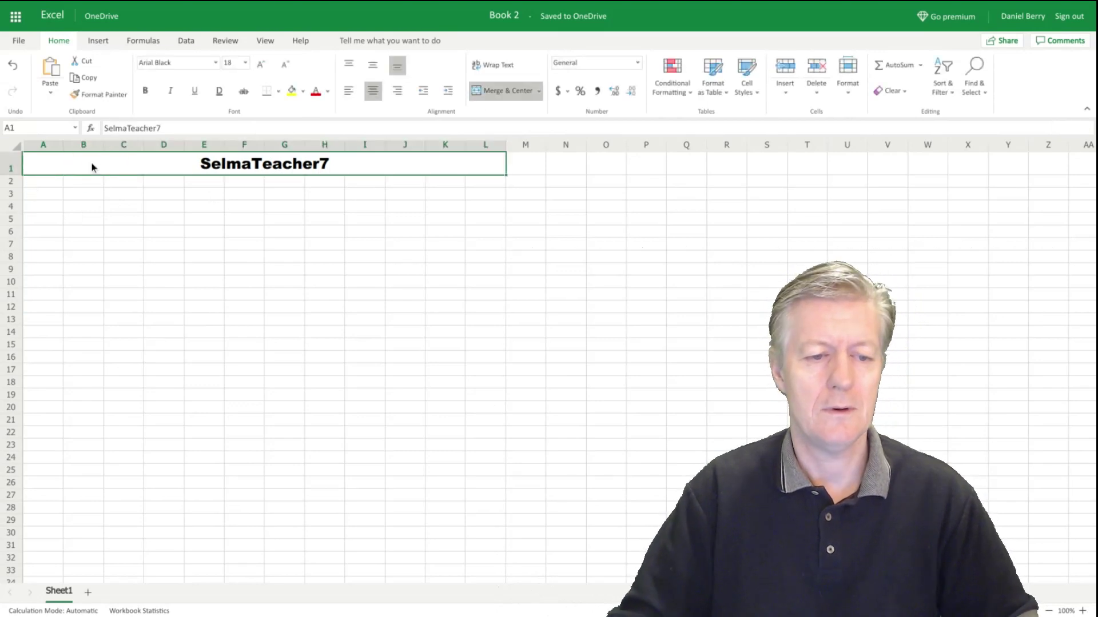
click(32, 183)
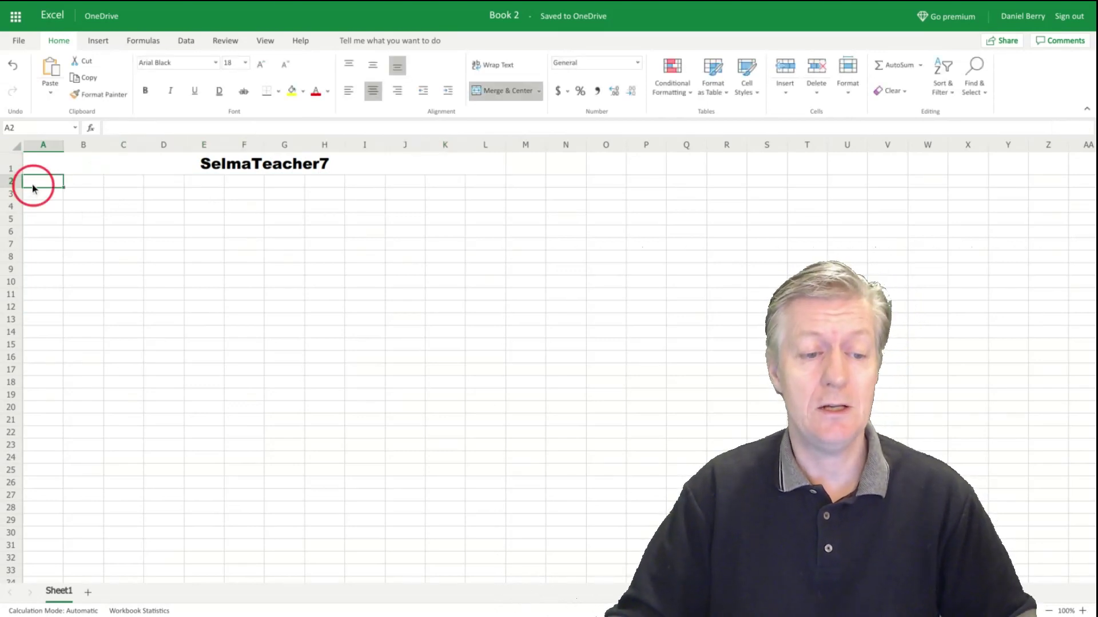
text(January)
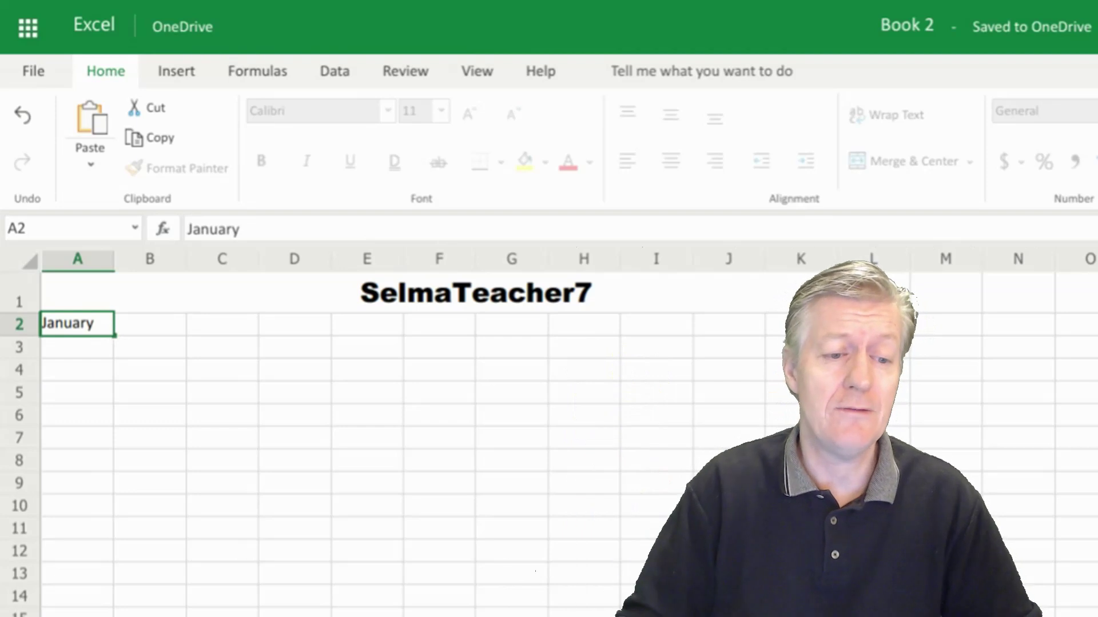
Step: Fill January through December down column A and widen the column to fit
drag(112, 341, 114, 568)
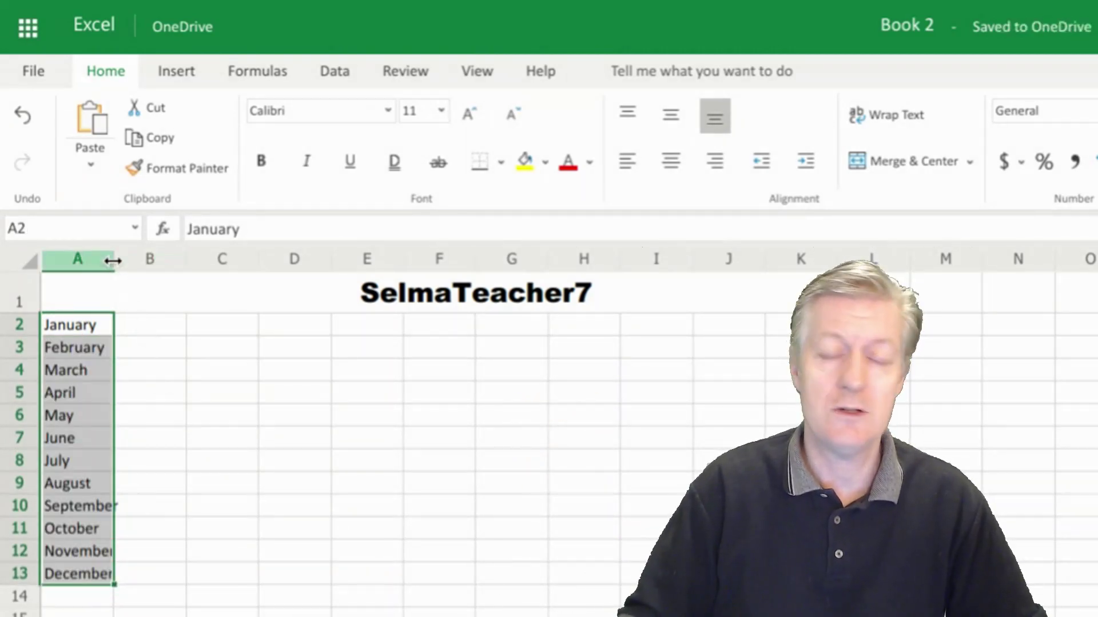
drag(113, 261, 145, 262)
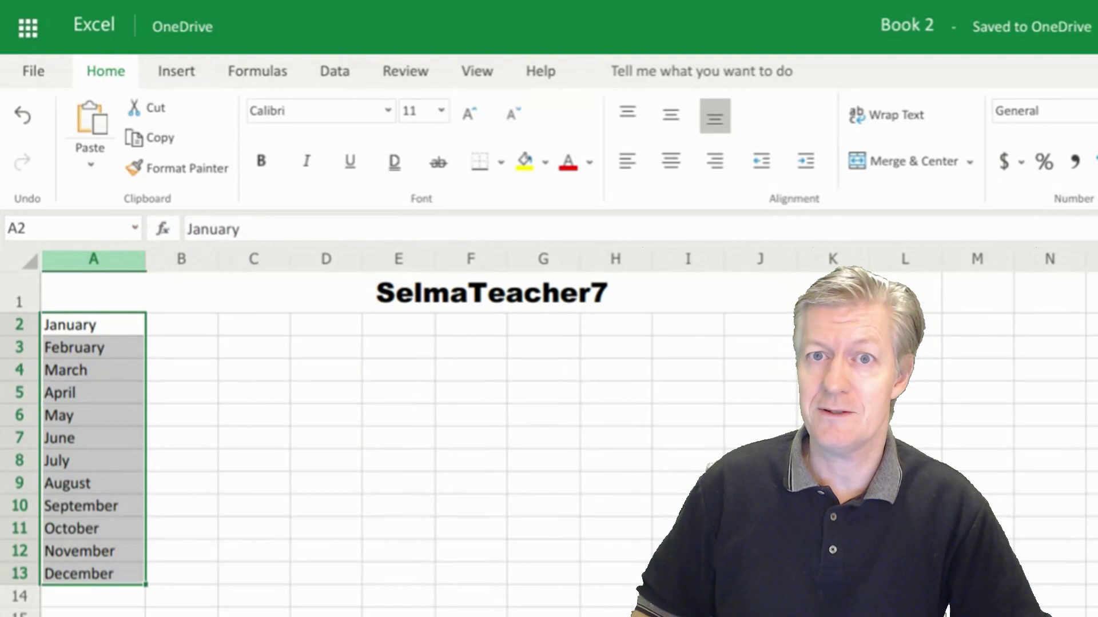
click(326, 393)
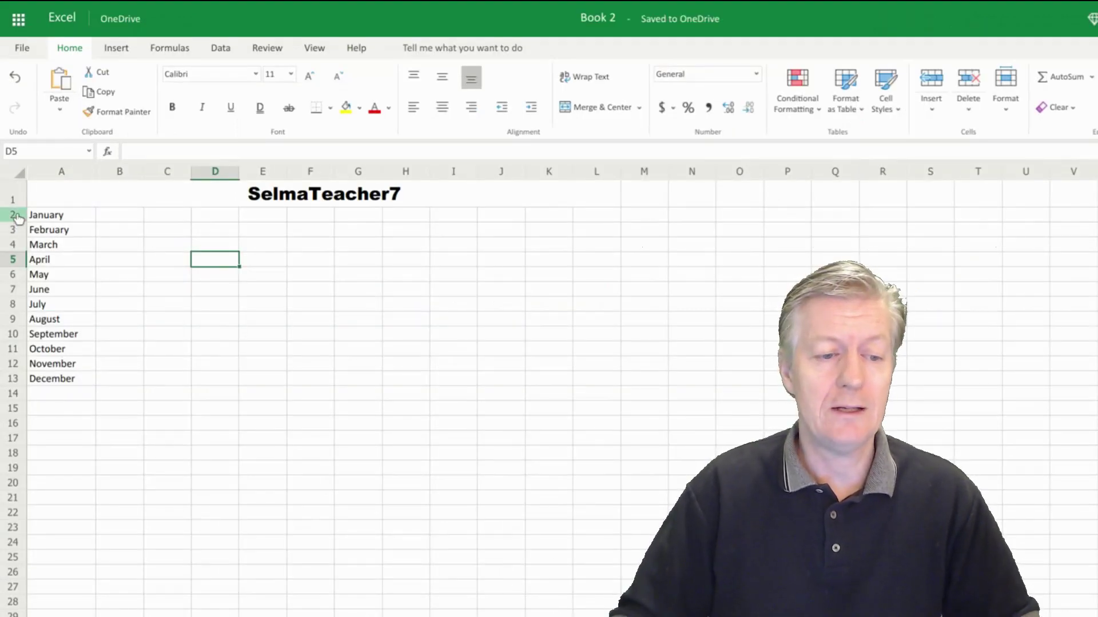
Step: Insert an empty row 2 between the title and the months
right_click(13, 215)
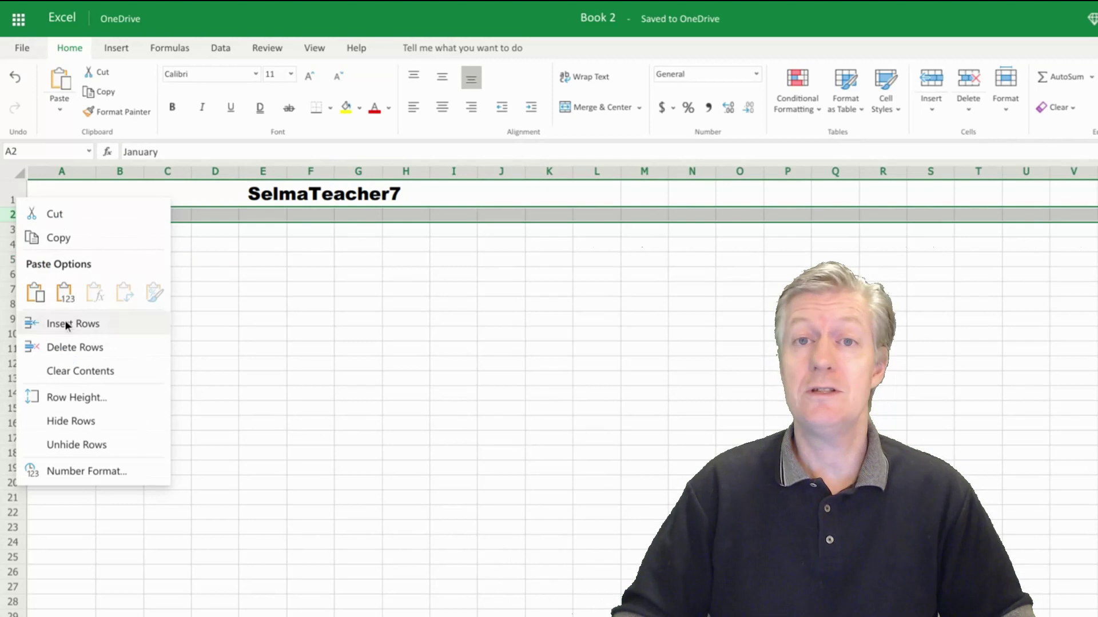
click(64, 322)
key(ctrl+z)
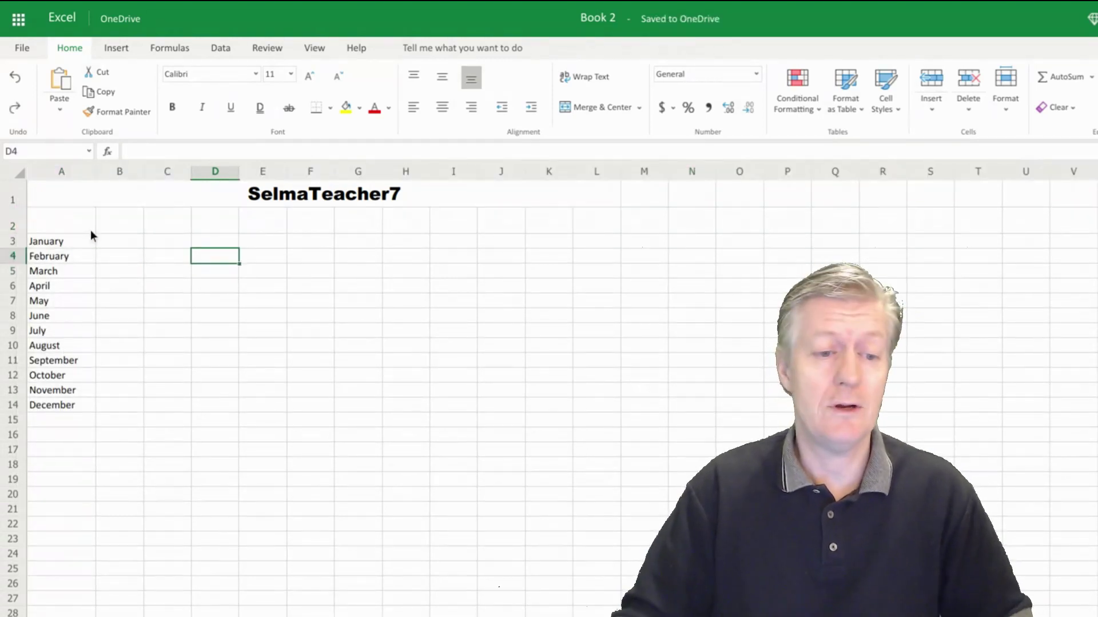
click(14, 224)
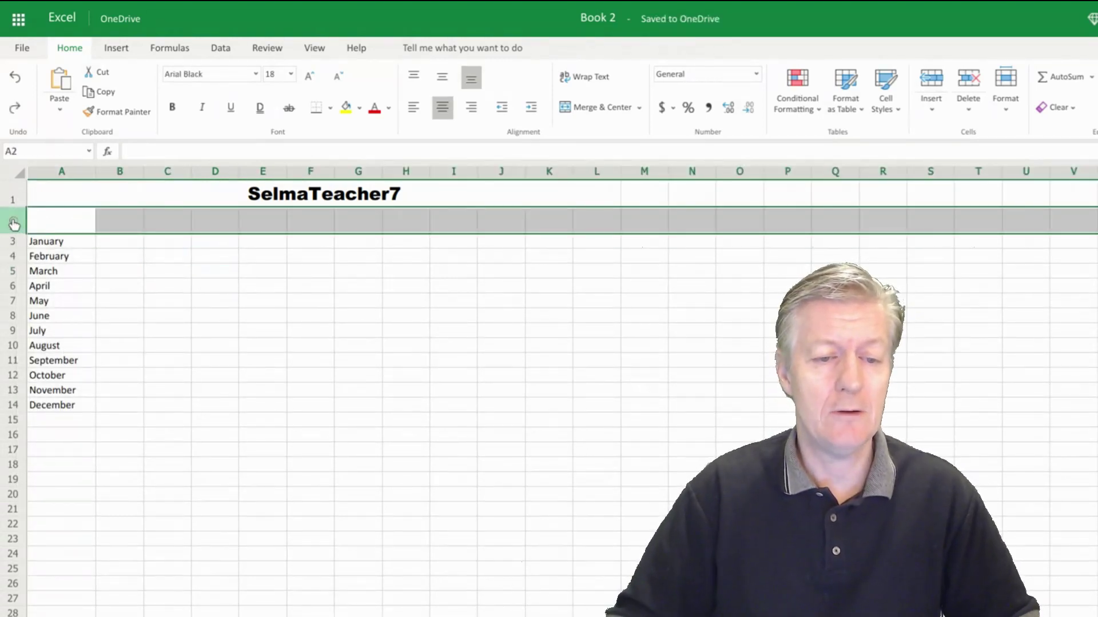
Step: Set row 2 to font size 12, enter 'Income #1' in B2 and widen column B
click(292, 76)
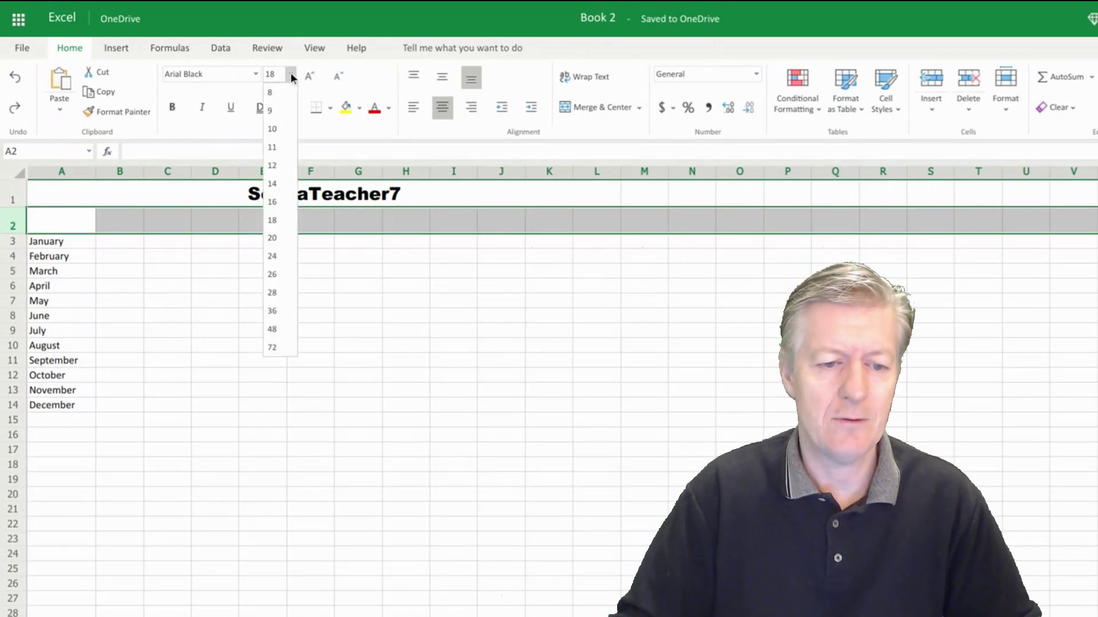
click(276, 169)
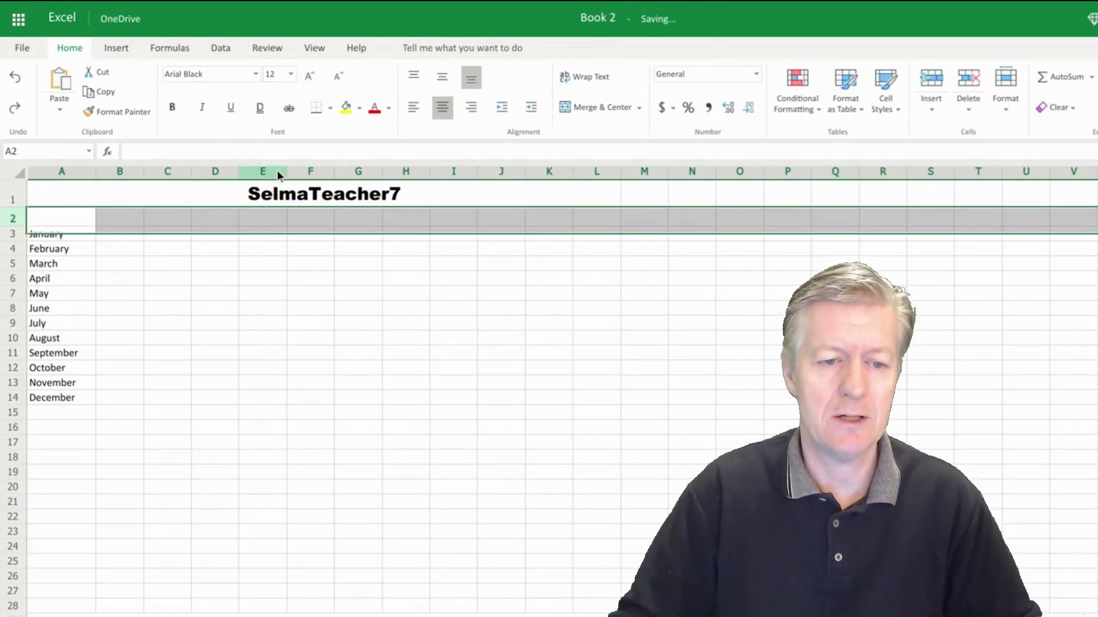
click(109, 218)
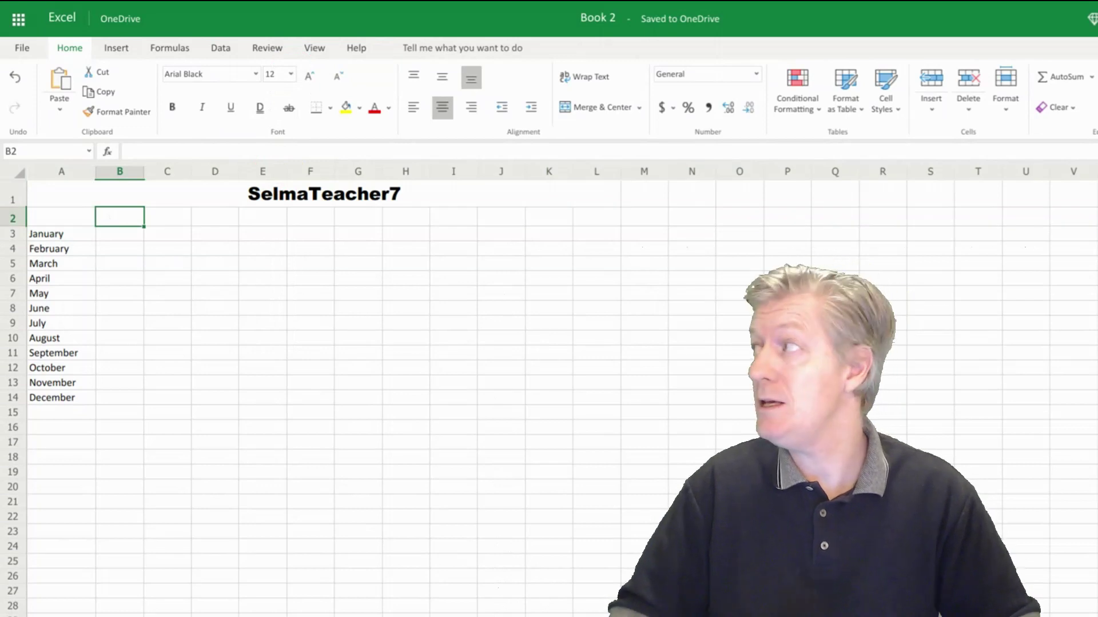
text(Income)
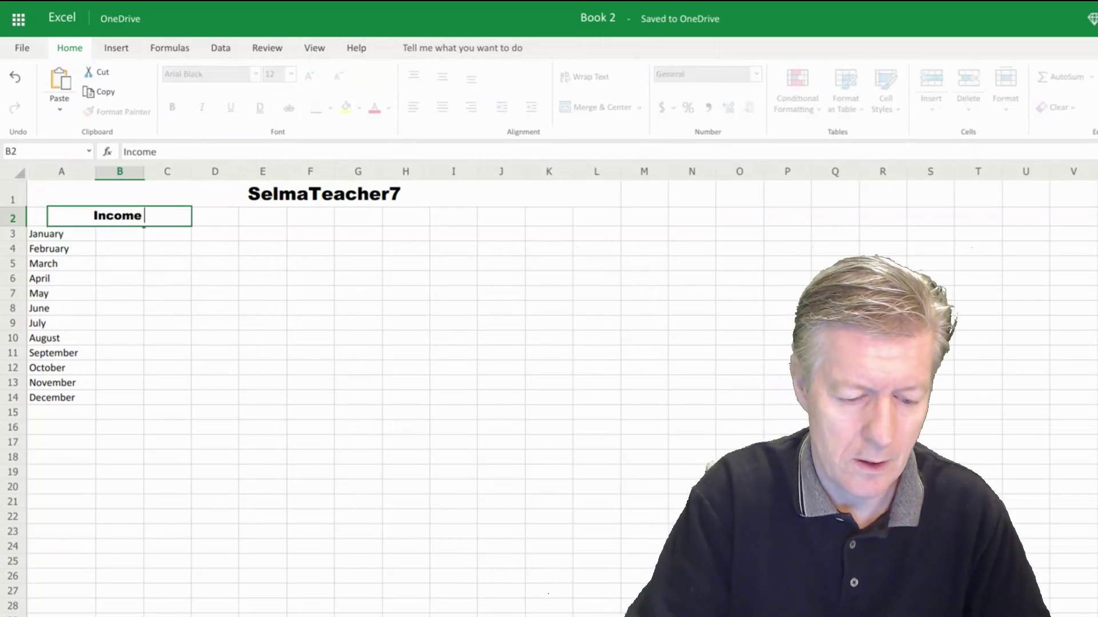
text( #1)
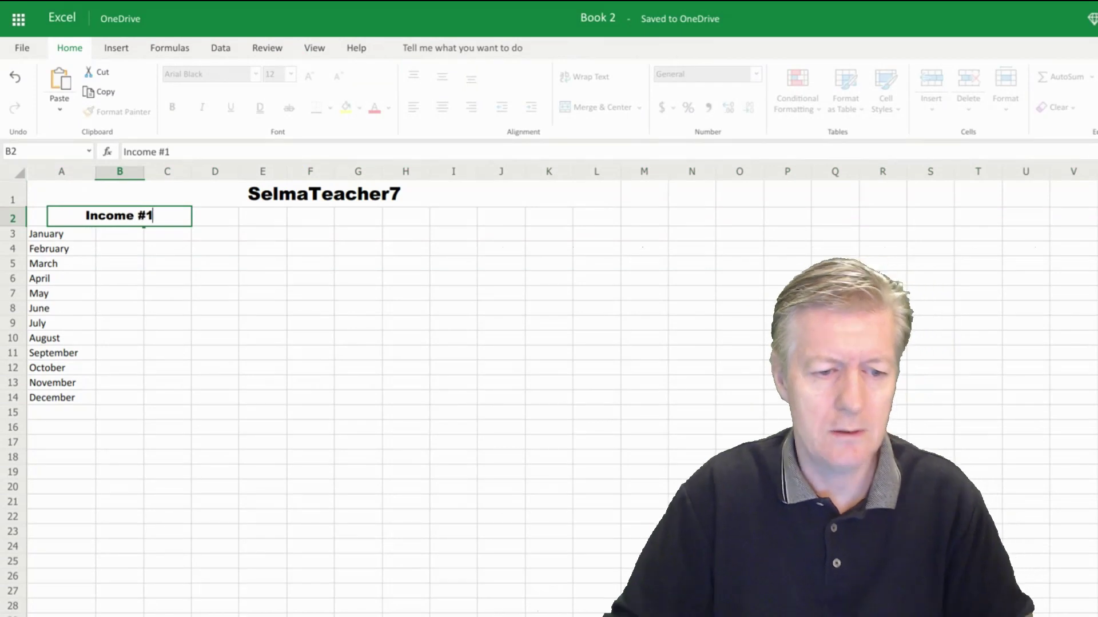
click(147, 299)
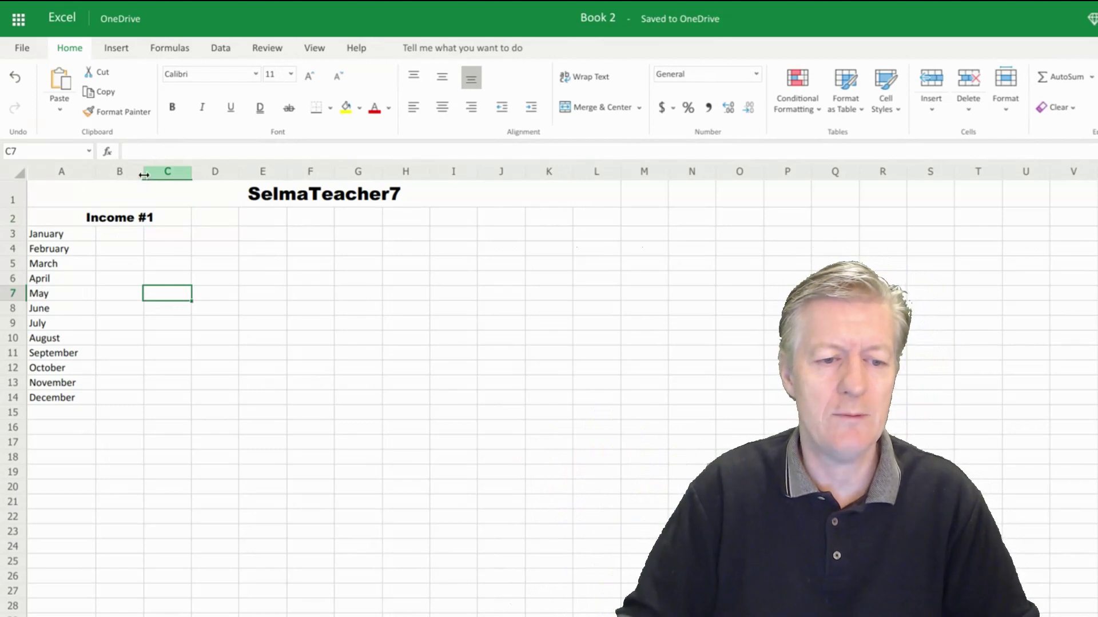
drag(144, 176, 172, 178)
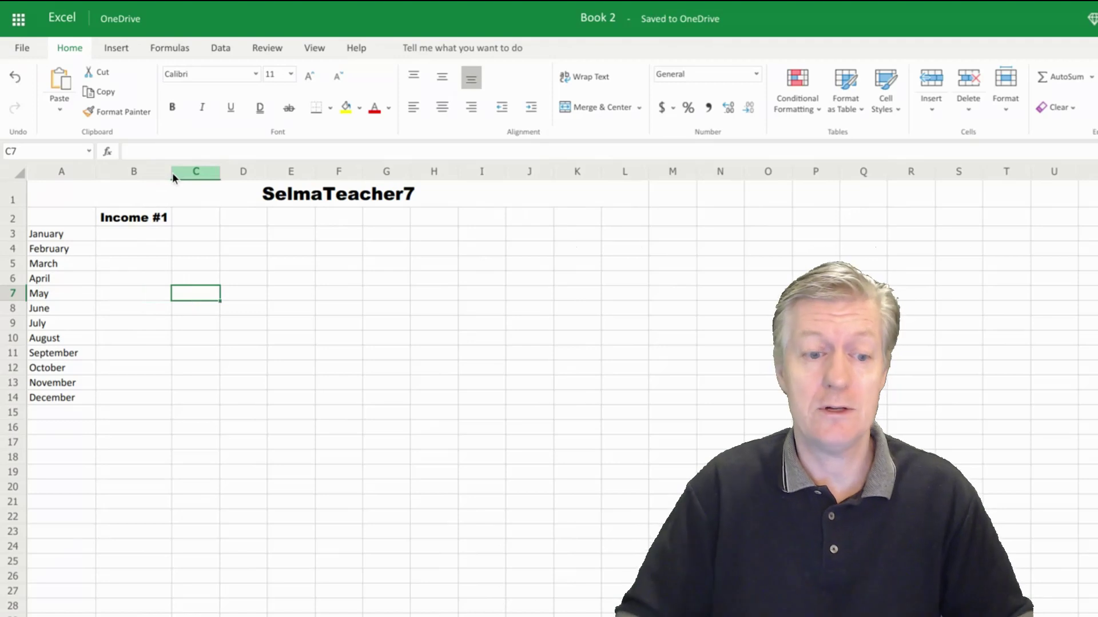
Step: Fill B2 across into C2 to create 'Income #2' and autofit column C
click(191, 216)
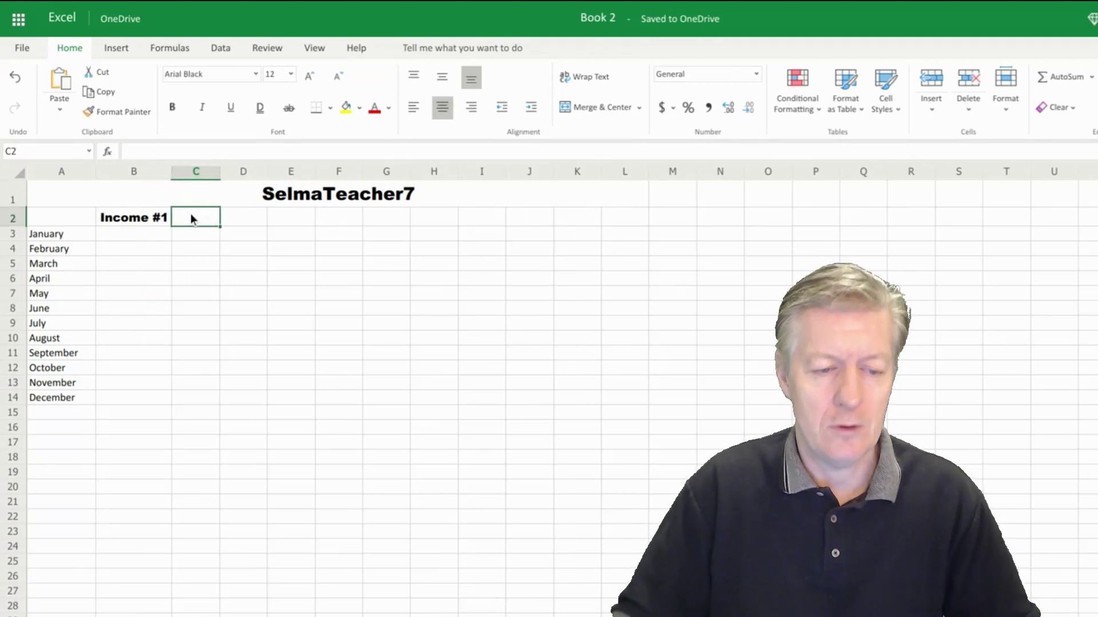
double_click(192, 217)
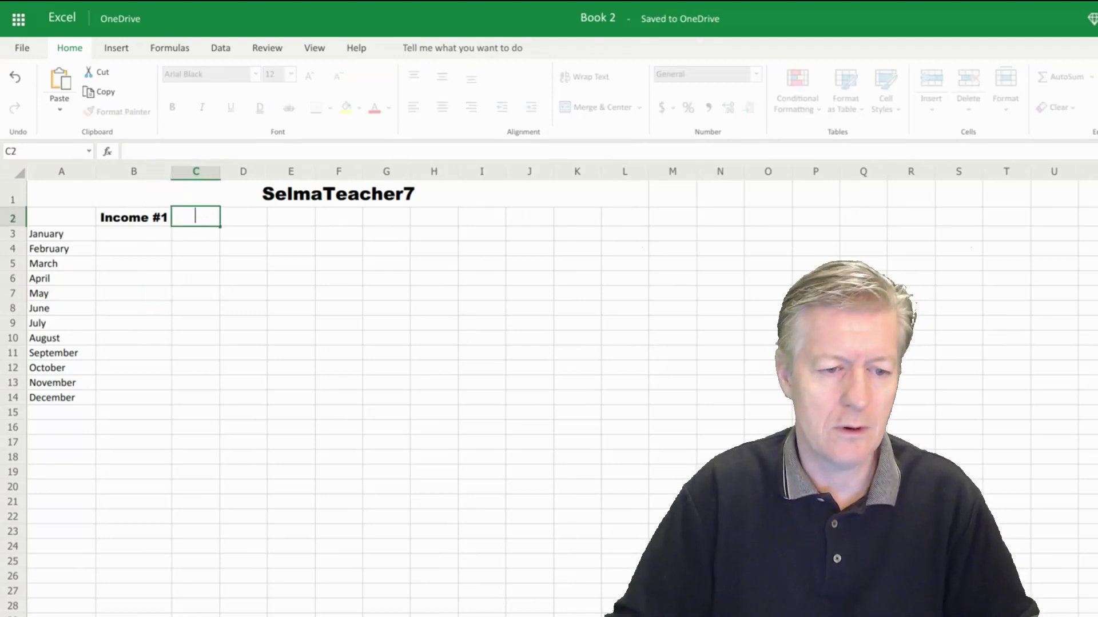
key(Escape)
click(147, 223)
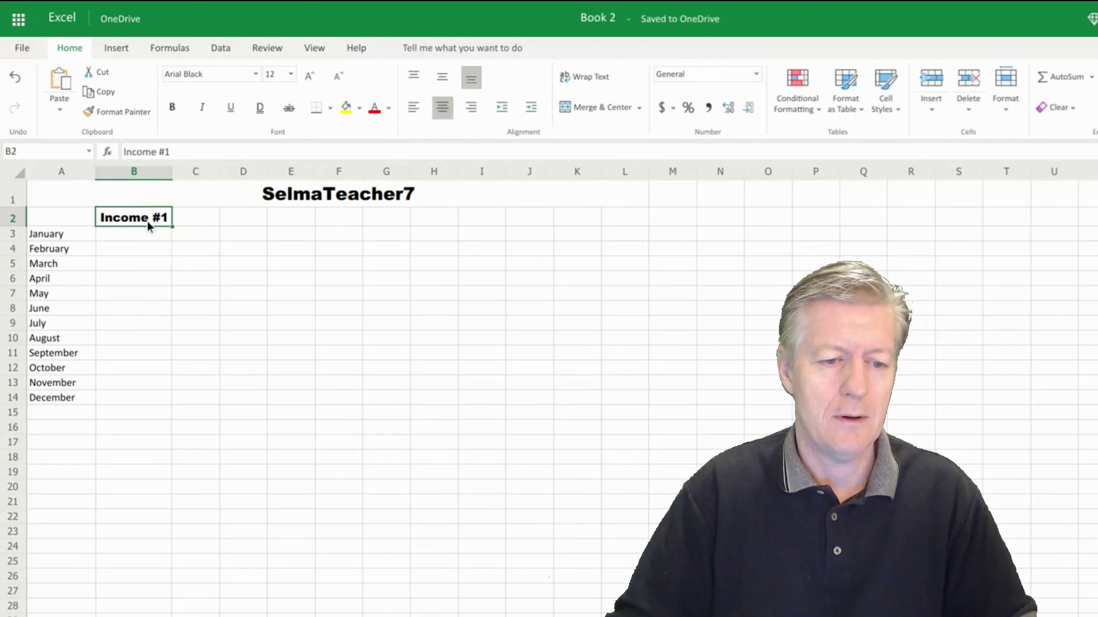
drag(172, 225, 197, 227)
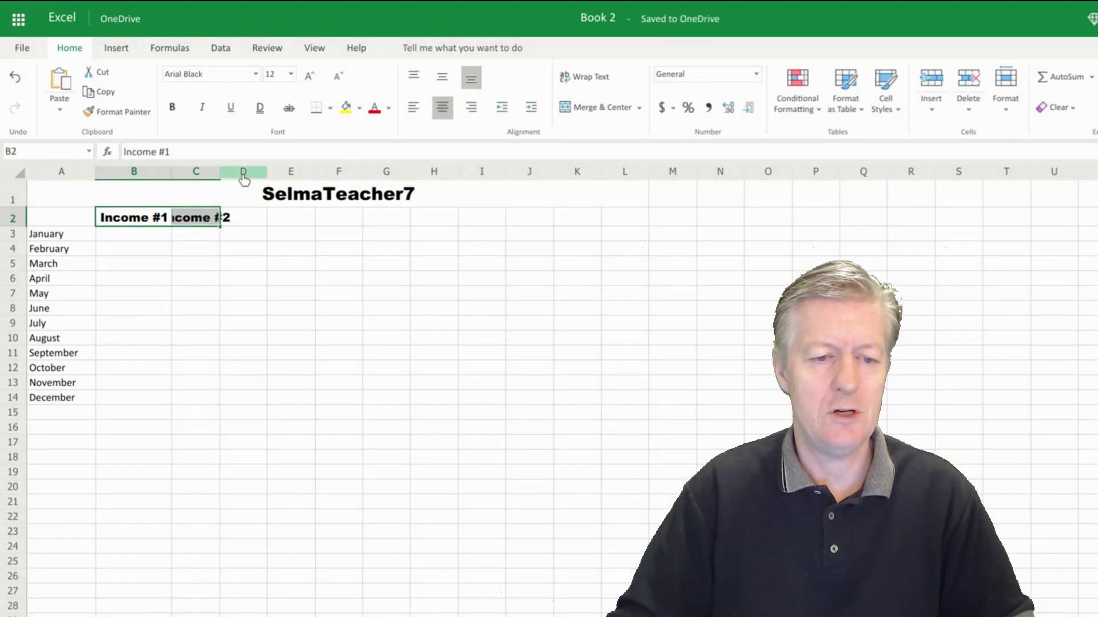
double_click(221, 171)
Step: Enter 'Total' in D2 and start typing 1200 into B3
double_click(283, 217)
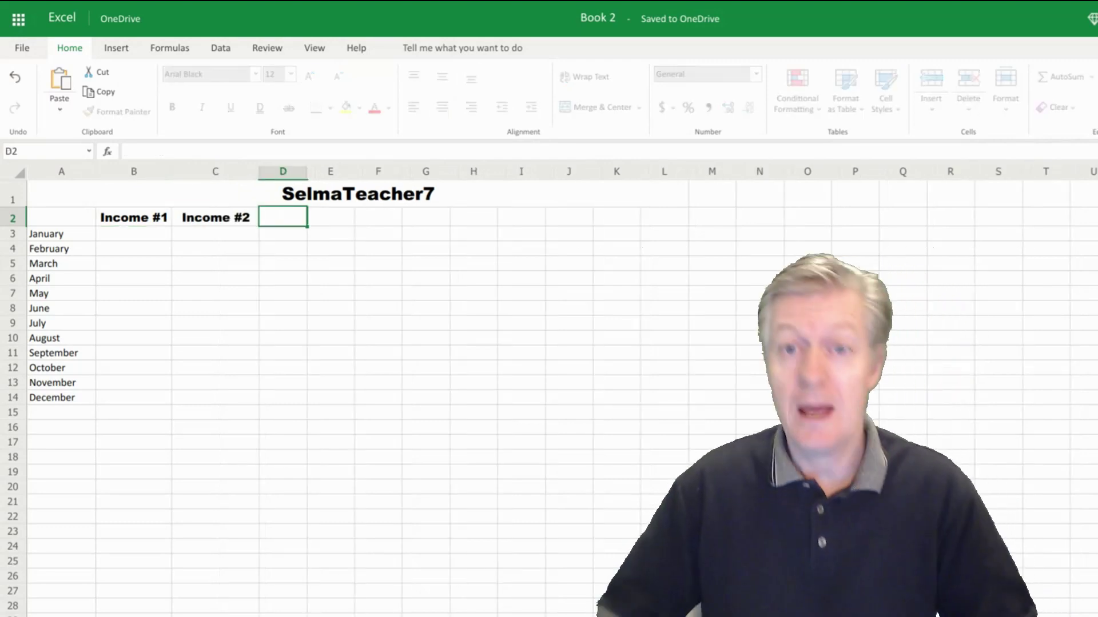
text(T)
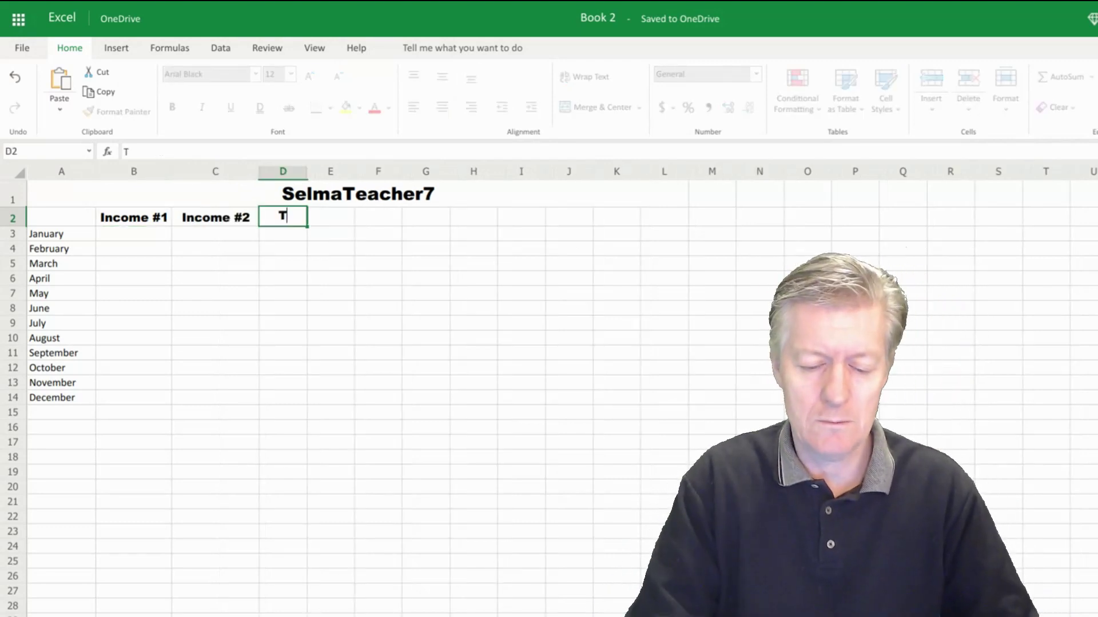
text(otal)
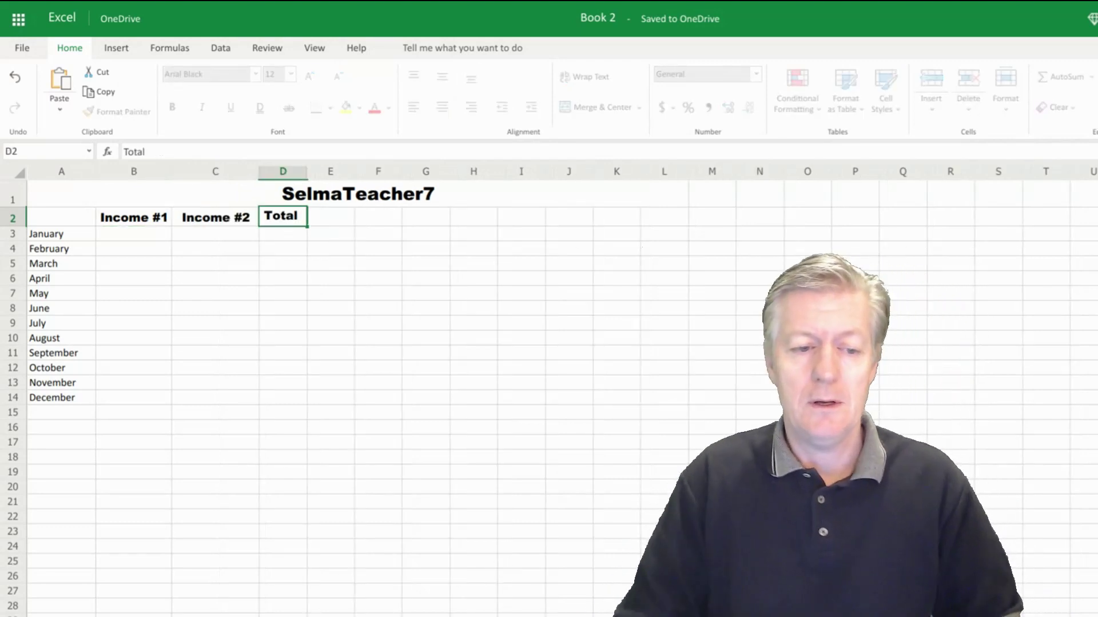
click(123, 241)
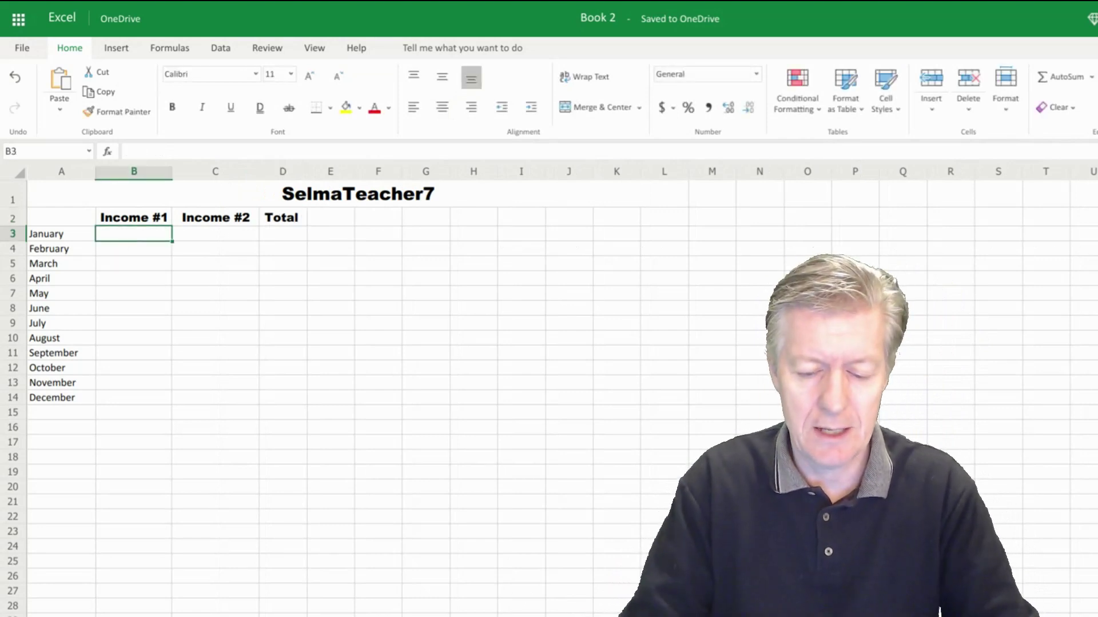
text(1200)
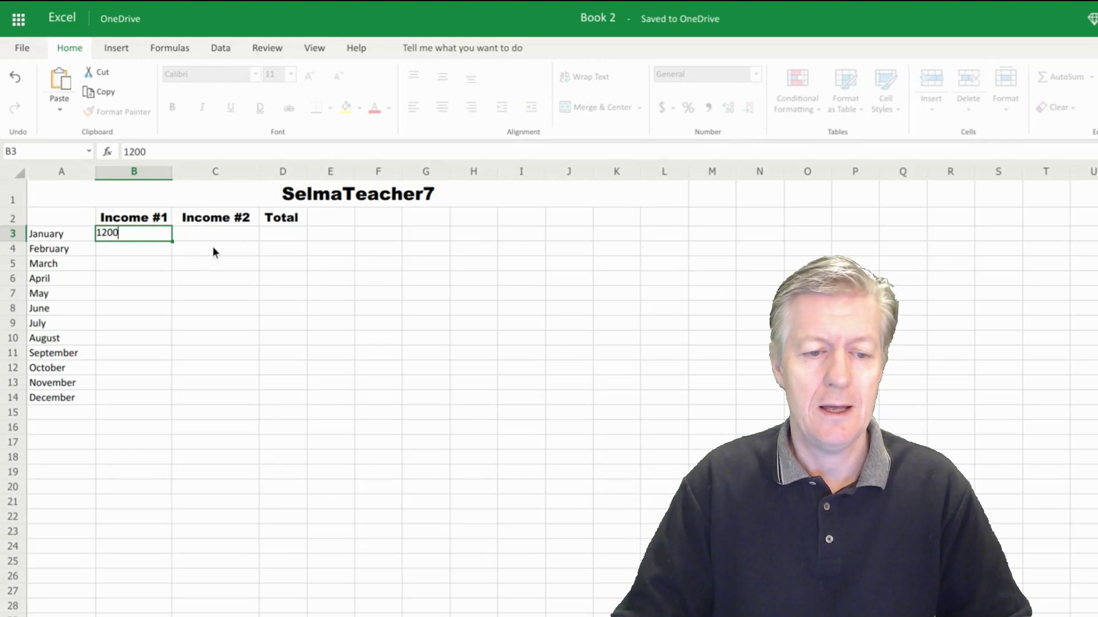
Step: Enter 1200 under Income #1 and 650 under Income #2 for January, then select both values
click(209, 238)
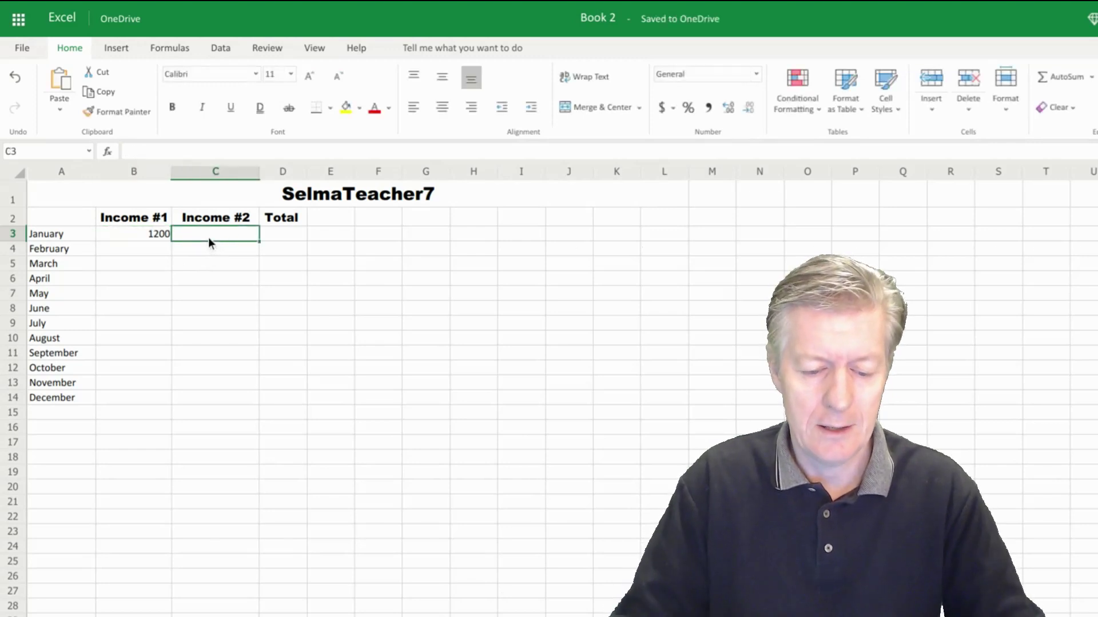
text(650)
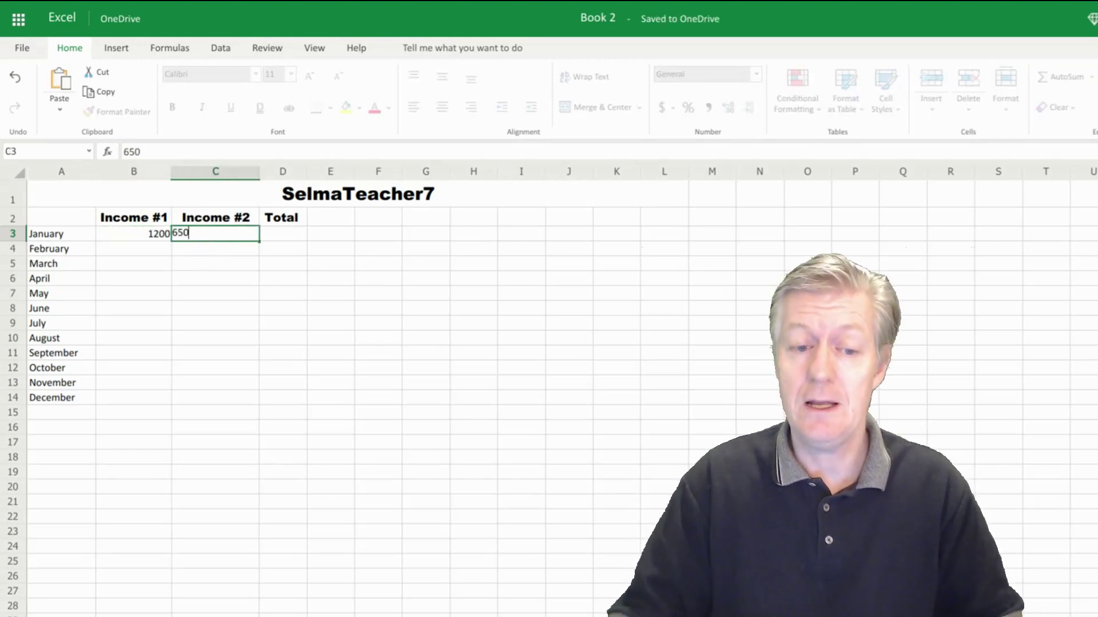
click(239, 287)
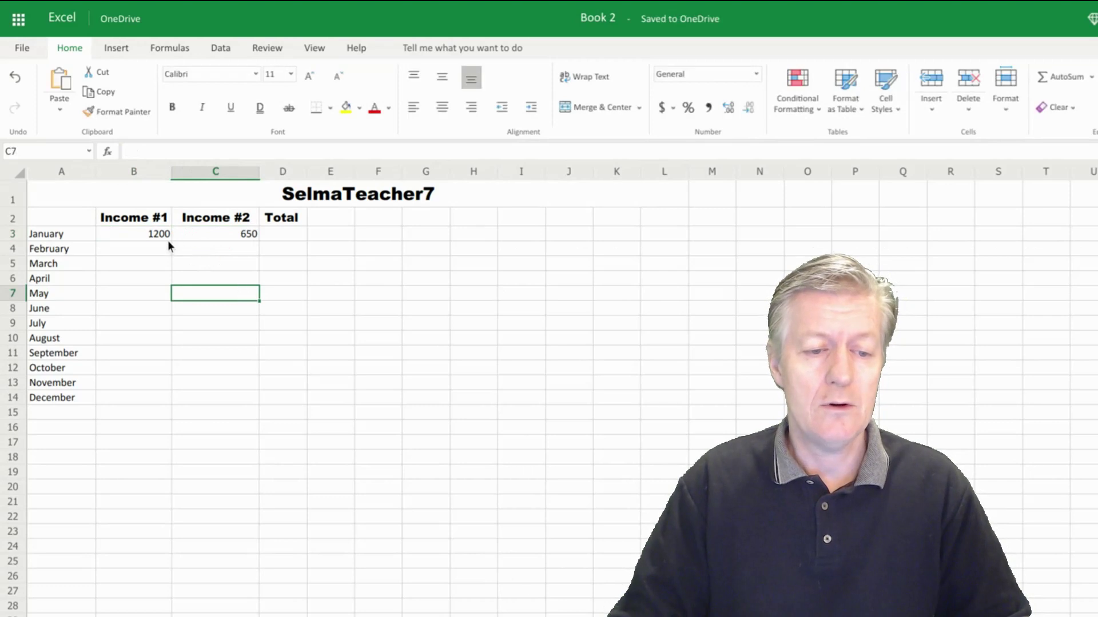
drag(154, 235, 272, 396)
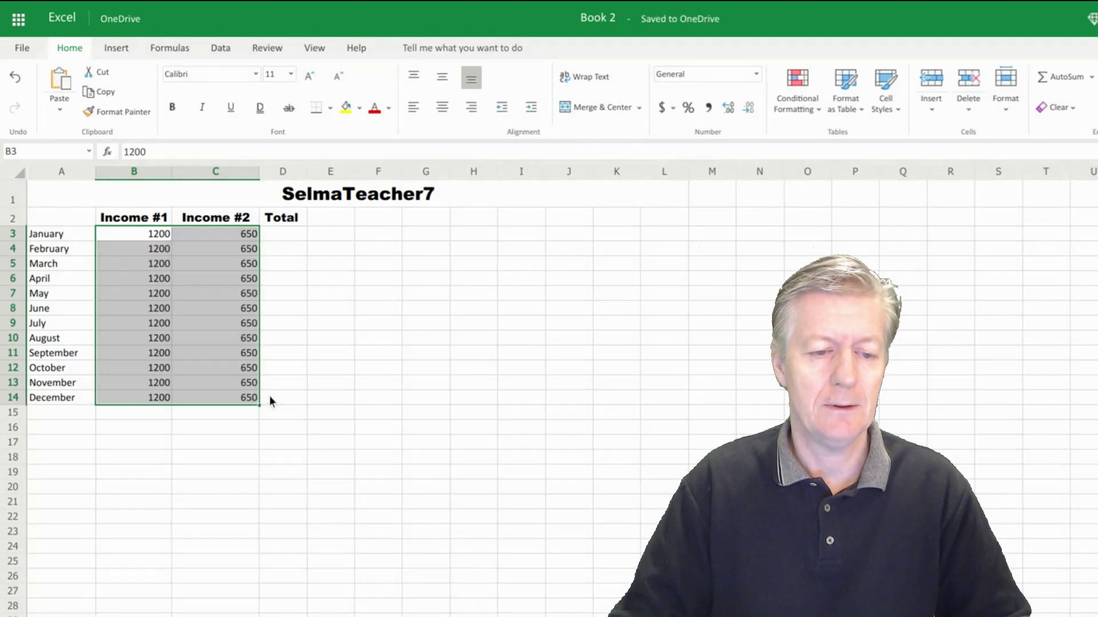
Step: Format columns B through D as US dollar ($ English United States) accounting amounts
click(140, 174)
drag(140, 175, 287, 182)
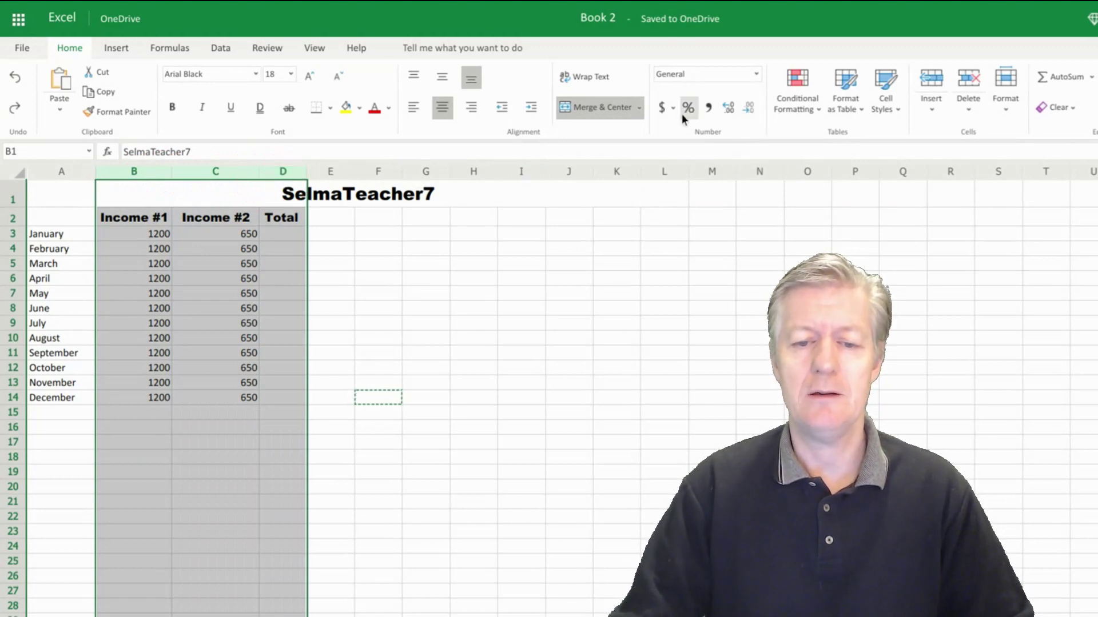
click(664, 108)
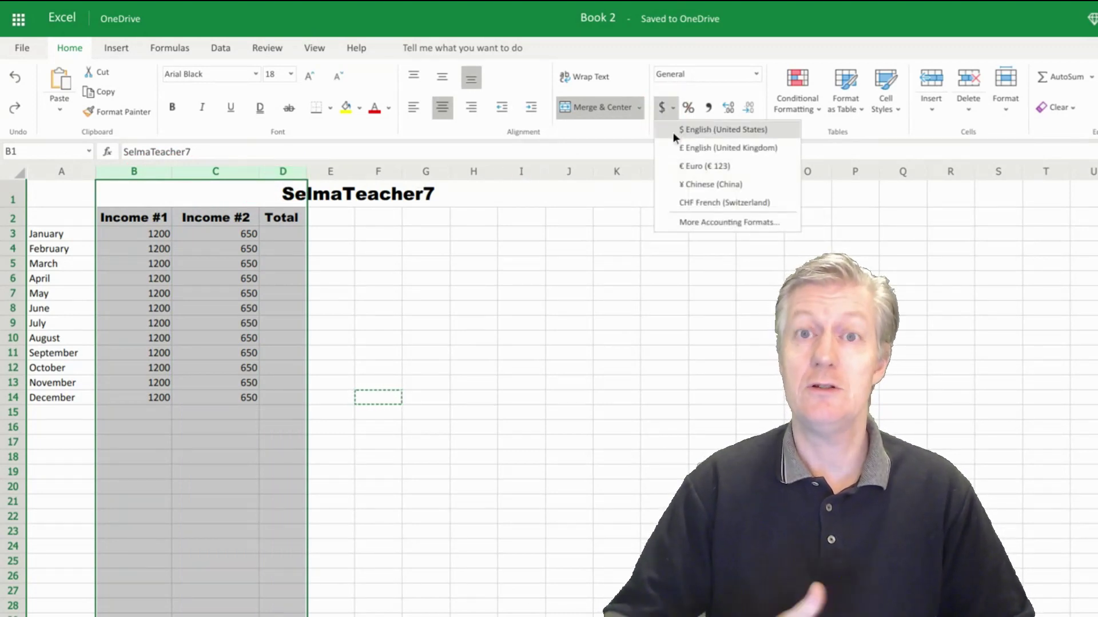
click(673, 132)
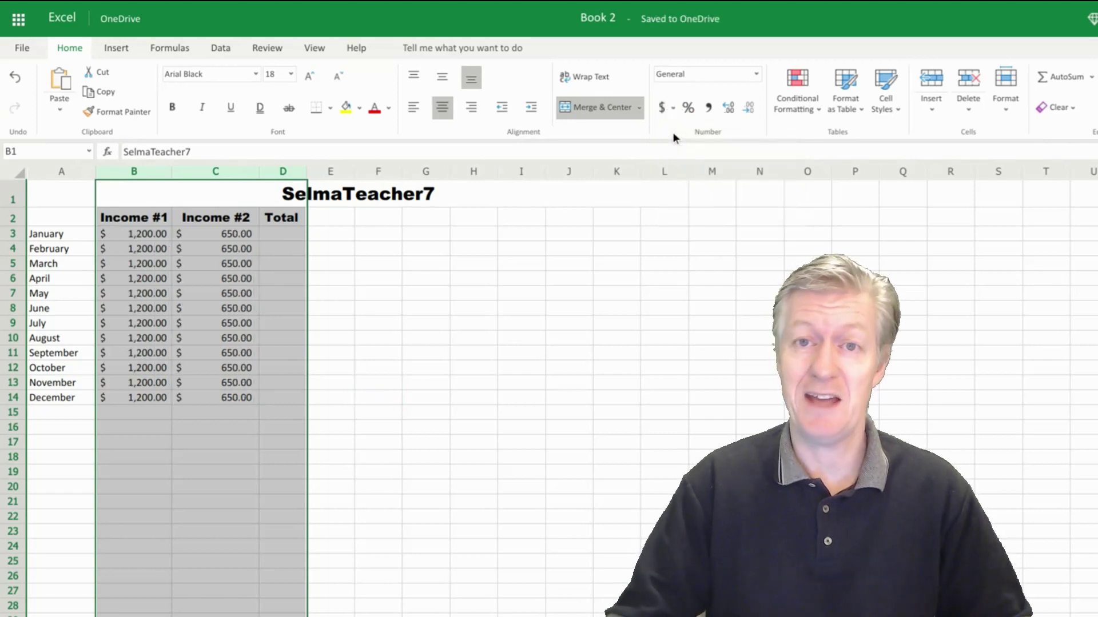
click(284, 237)
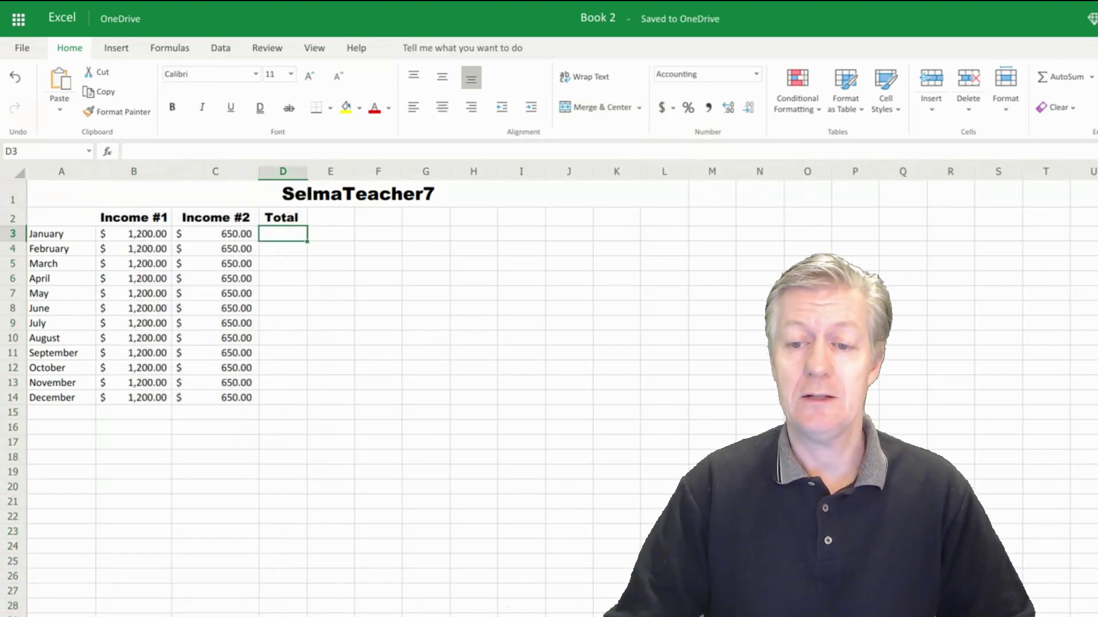
Step: AutoSum B3:C3 into D3, widen column D, and fill the total down to D14
click(1077, 84)
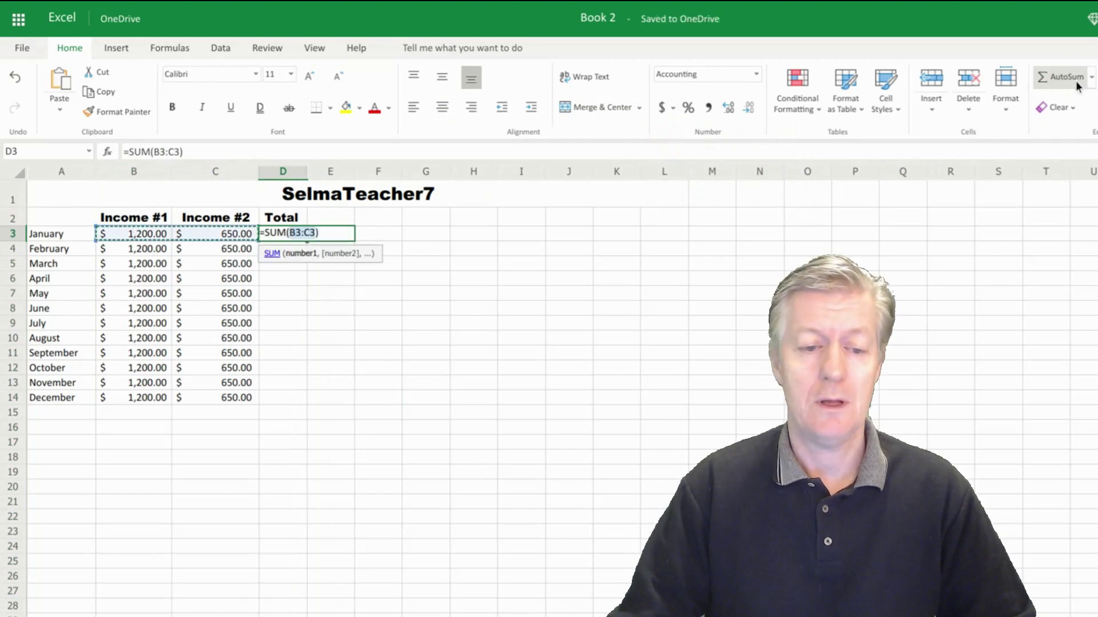
key(Return)
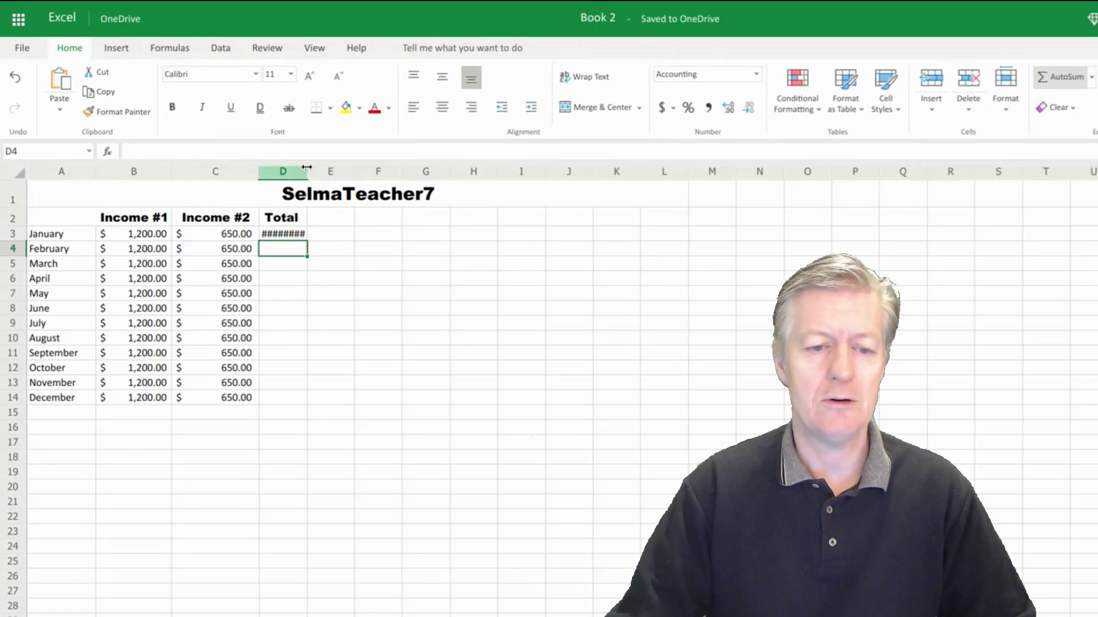
drag(306, 167, 331, 169)
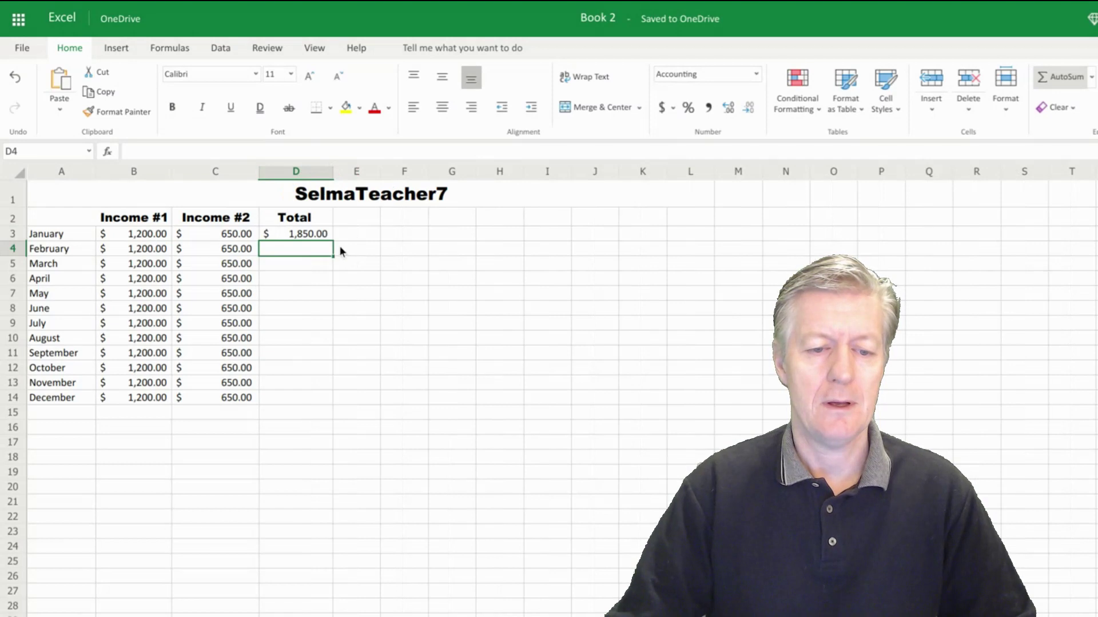
click(315, 235)
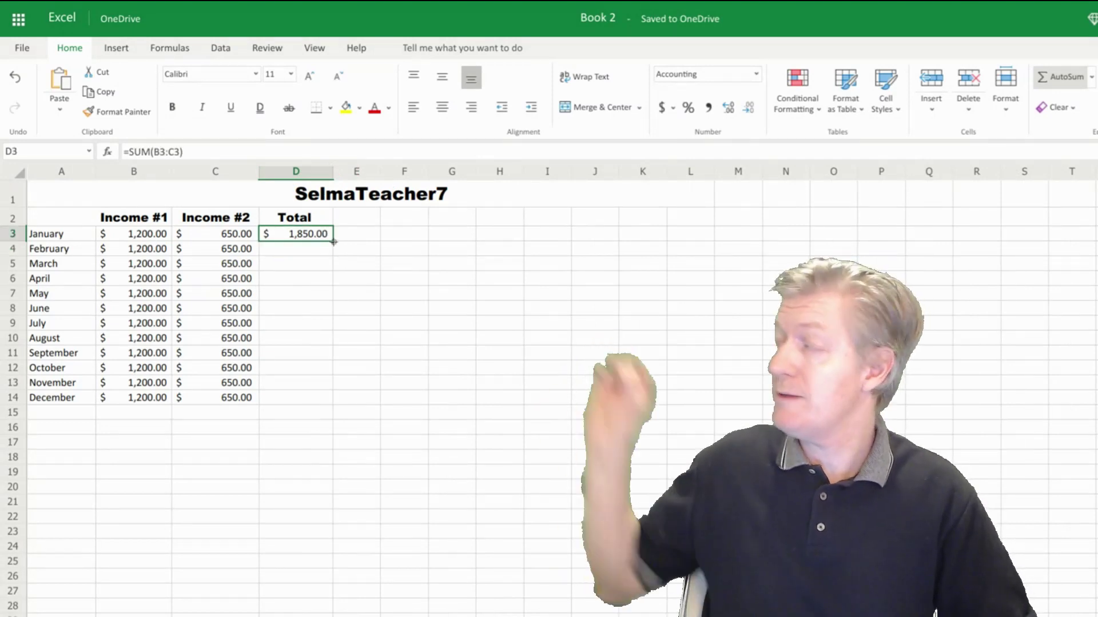
drag(333, 242, 343, 404)
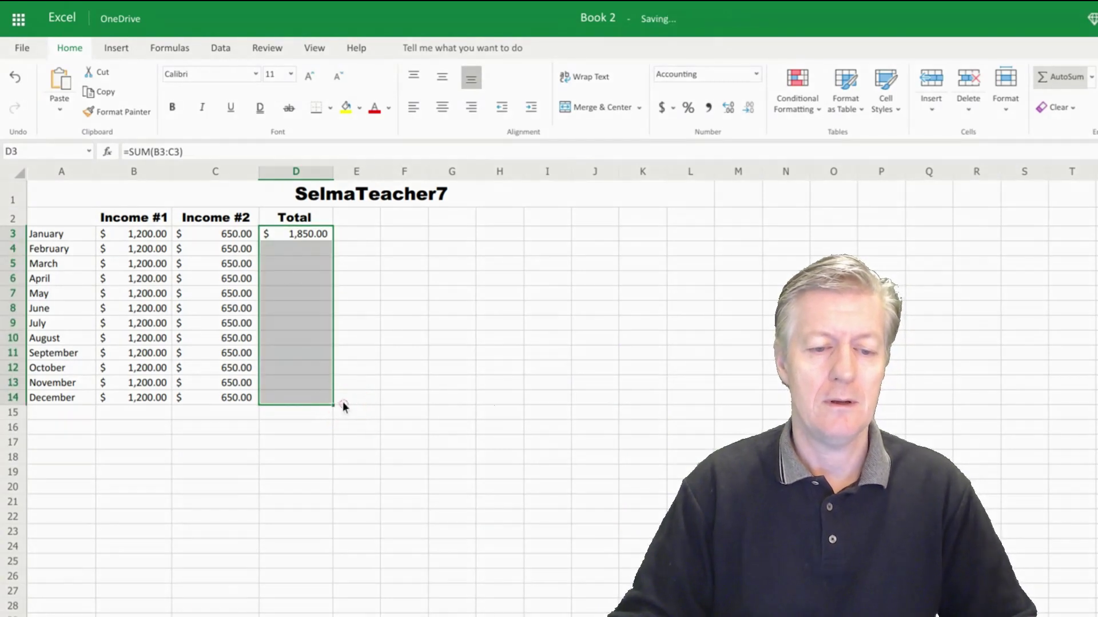
click(473, 338)
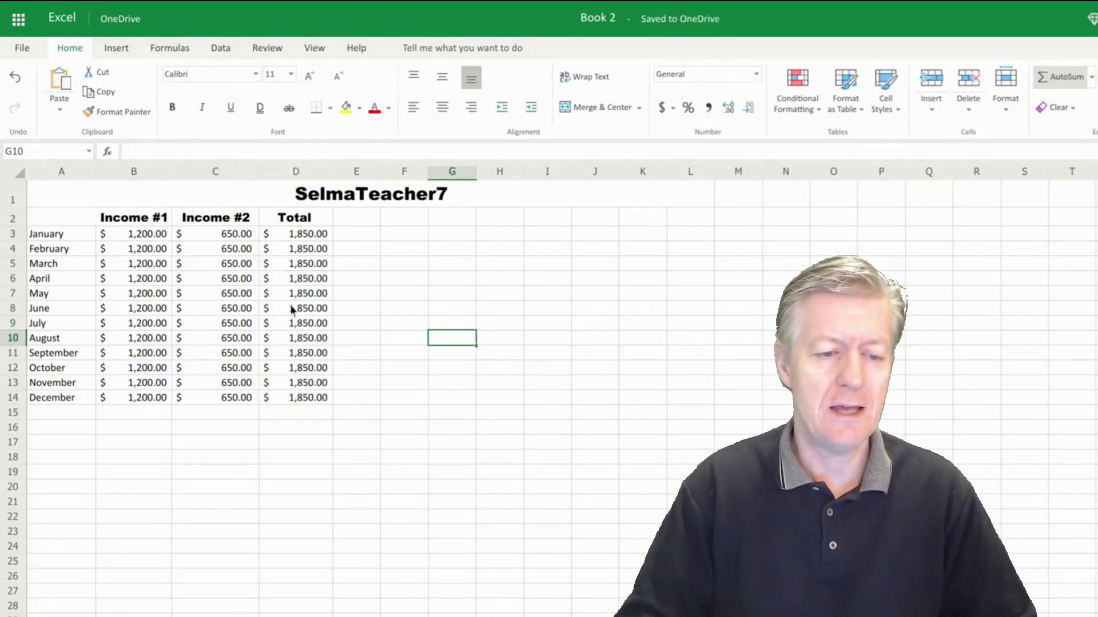
Step: Change June's Income #1 in B8 to 1500
click(133, 311)
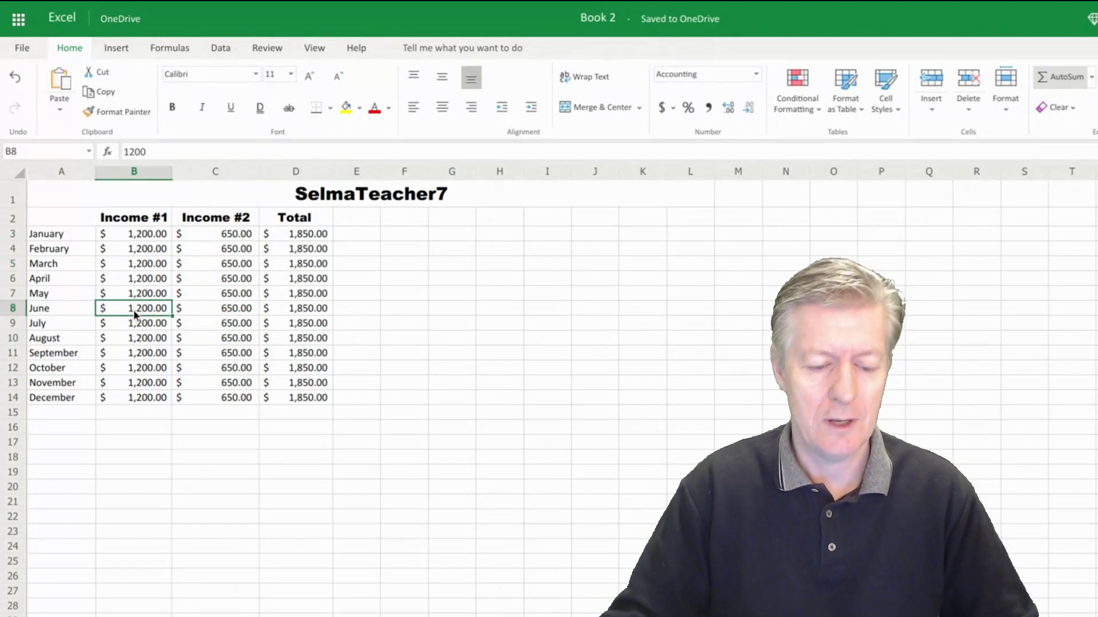
text(1500)
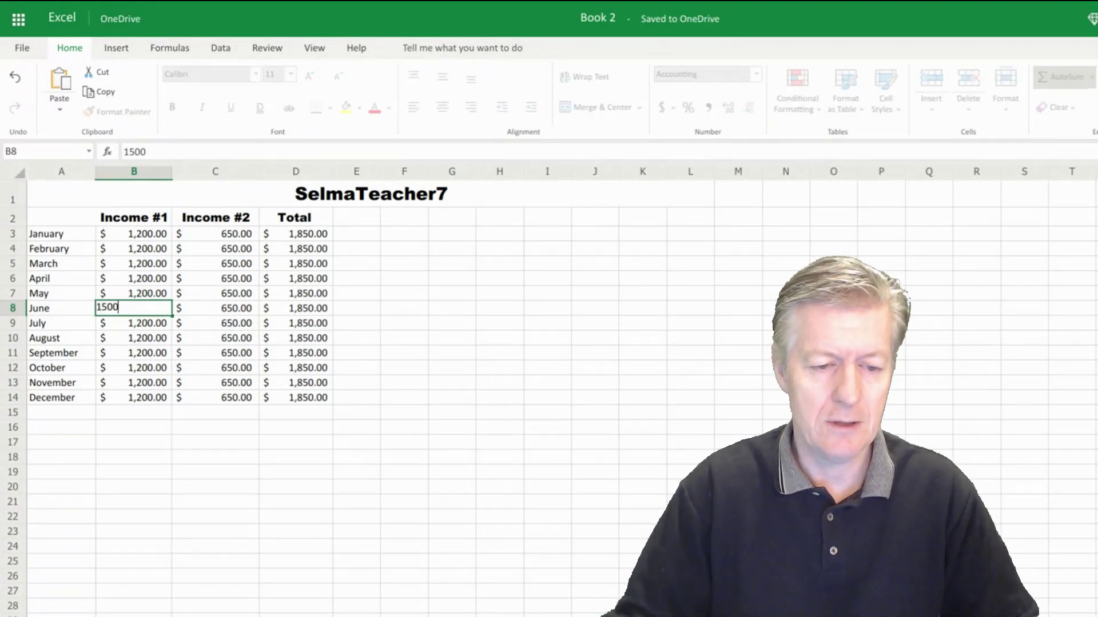
click(370, 386)
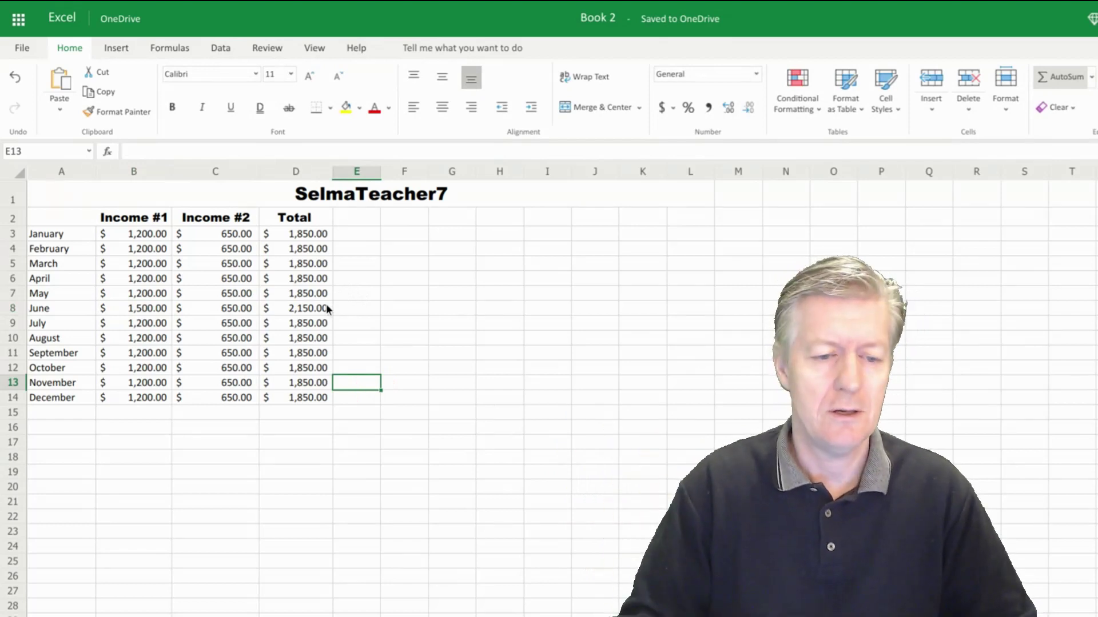
Step: Set Income #2 to 700 for March, 800 September, 910 October and 890 November
click(244, 264)
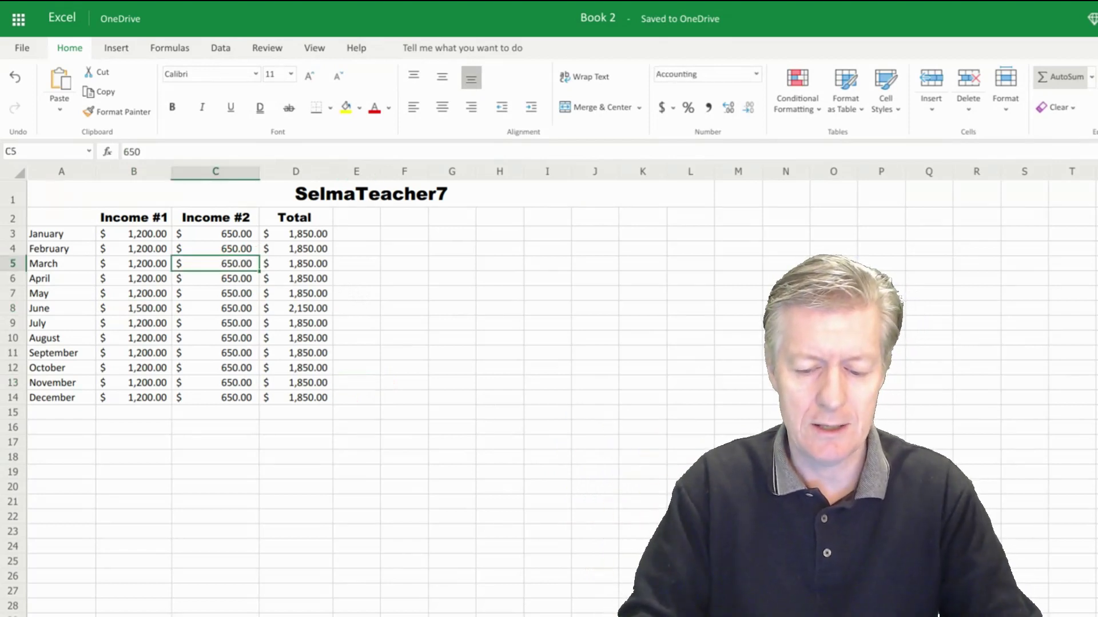
text(700)
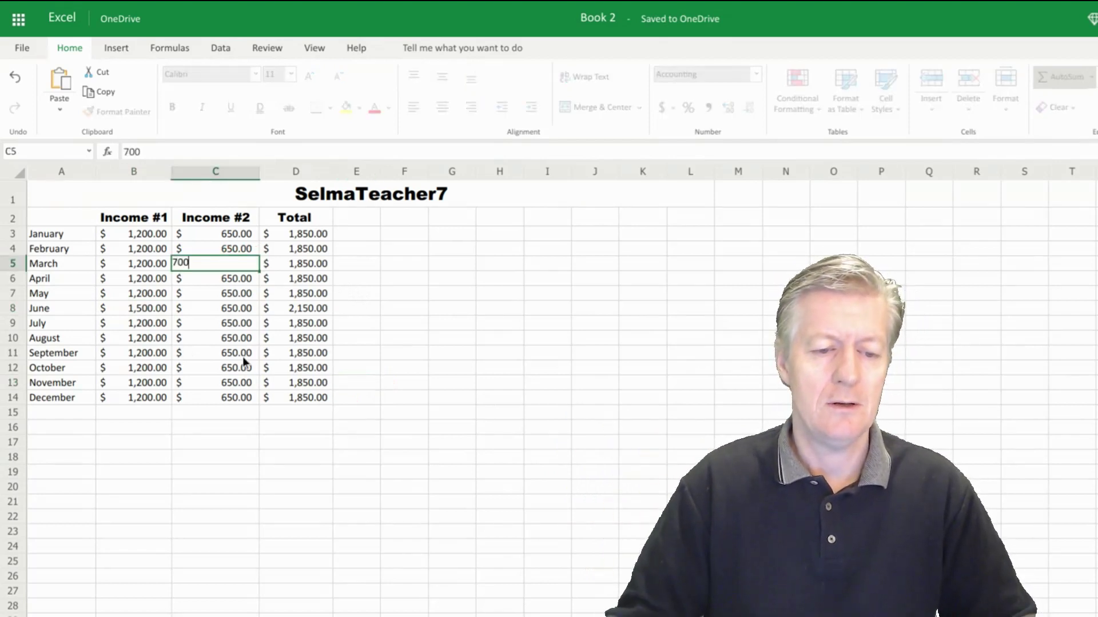
click(243, 356)
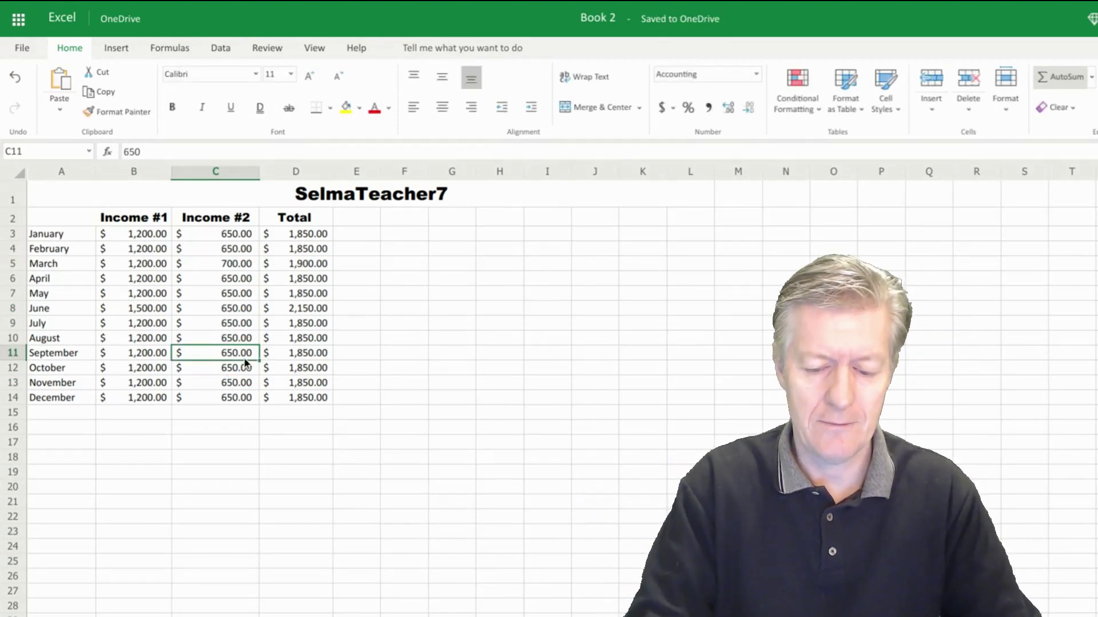
text(800)
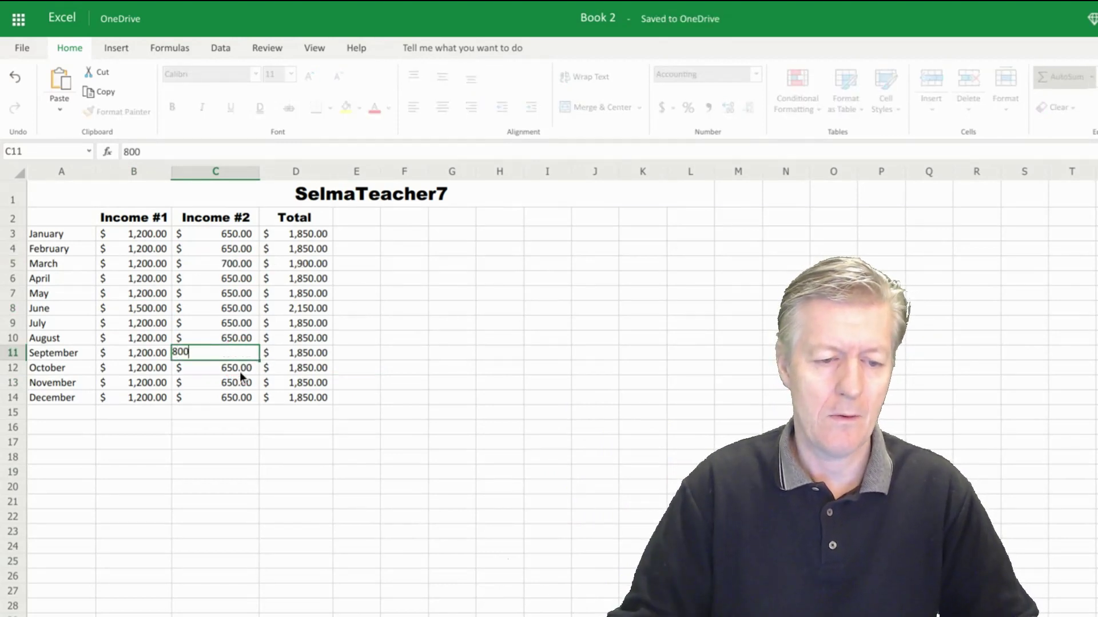
click(239, 372)
text(910)
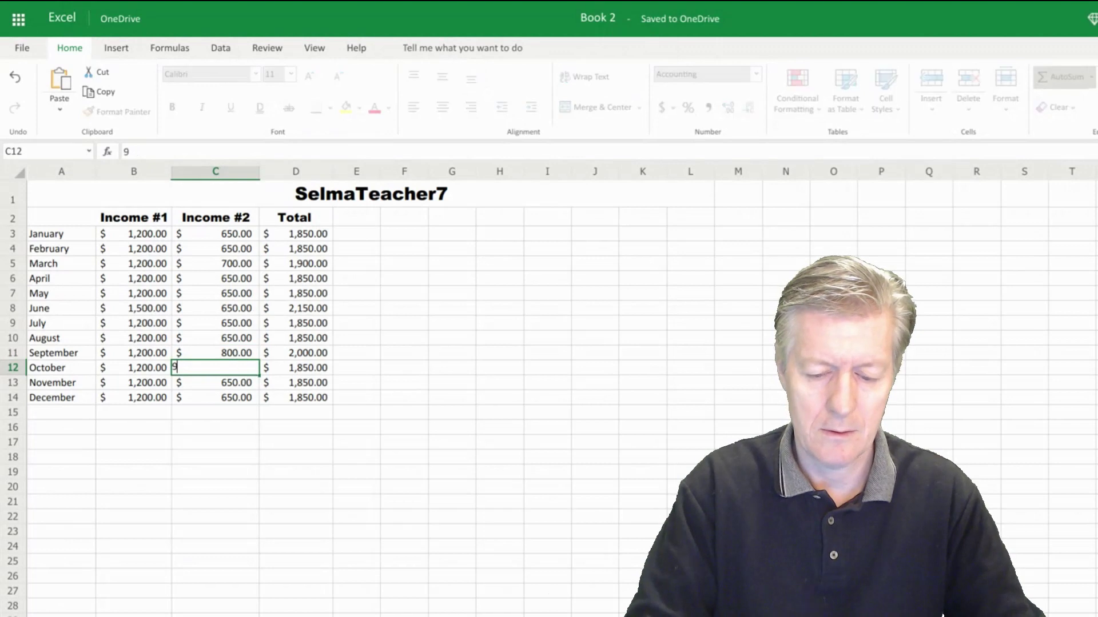
click(241, 387)
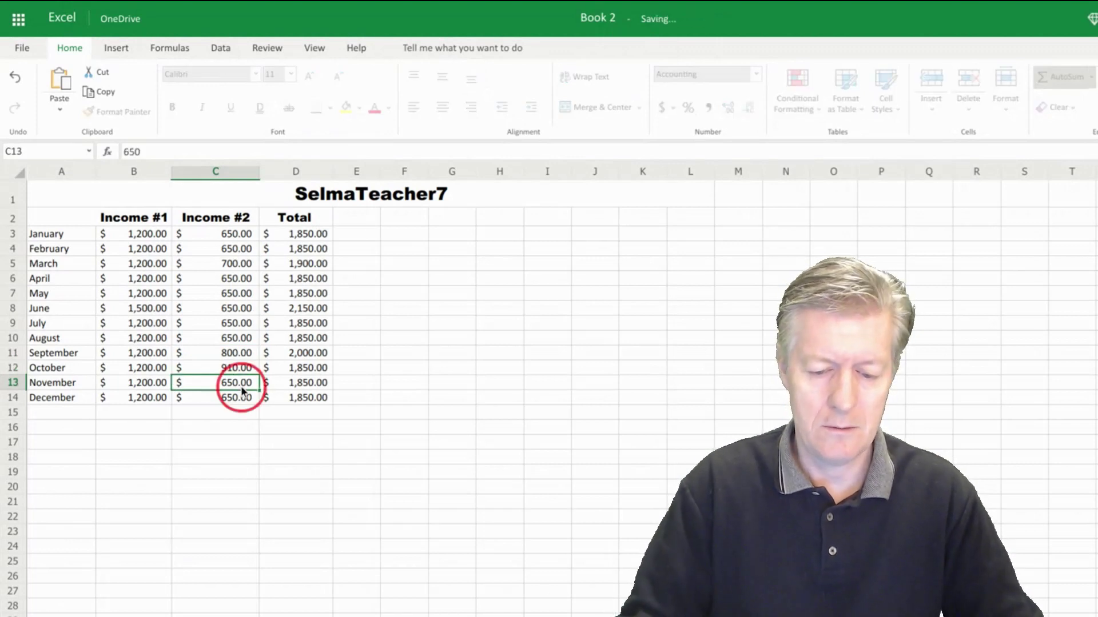
text(890)
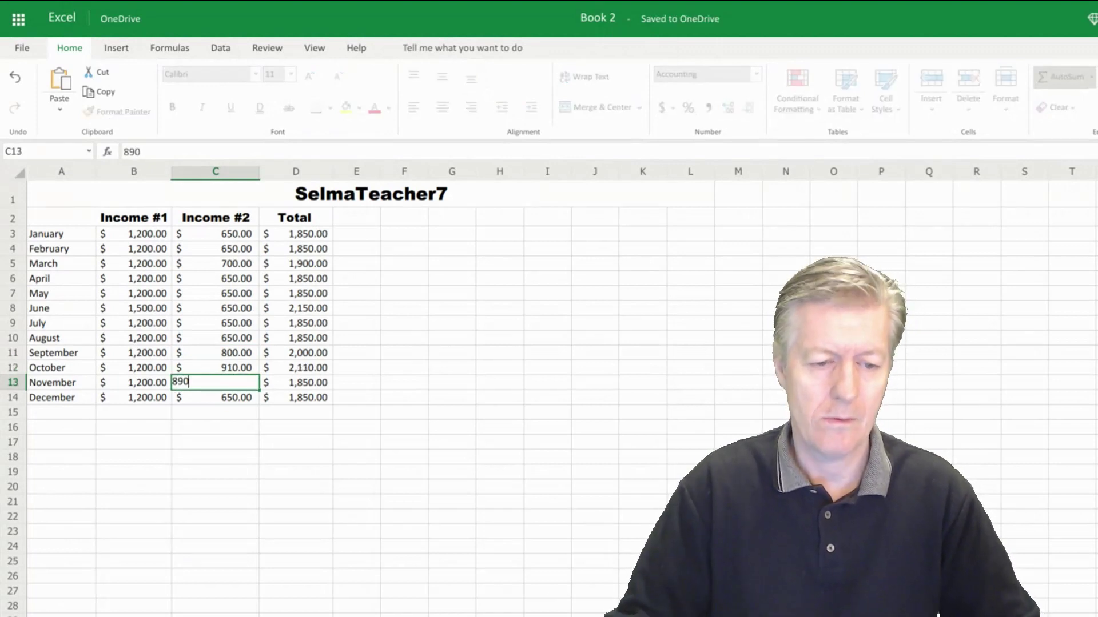
click(307, 468)
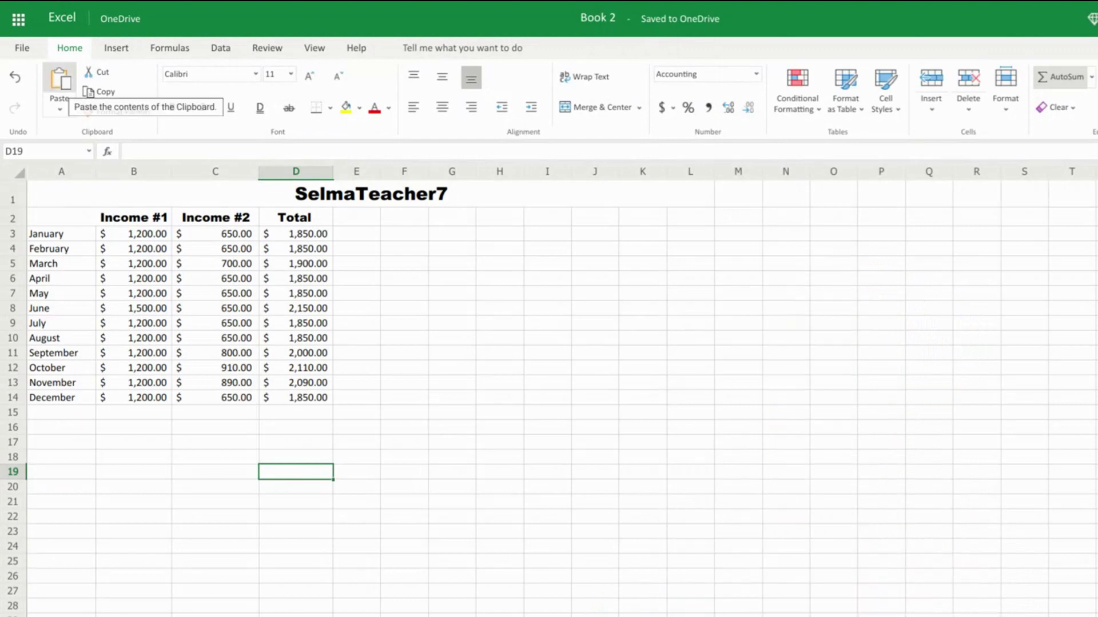
Step: Download a copy of the workbook as Book 2.xlsx into Downloads via File > Save As
click(18, 49)
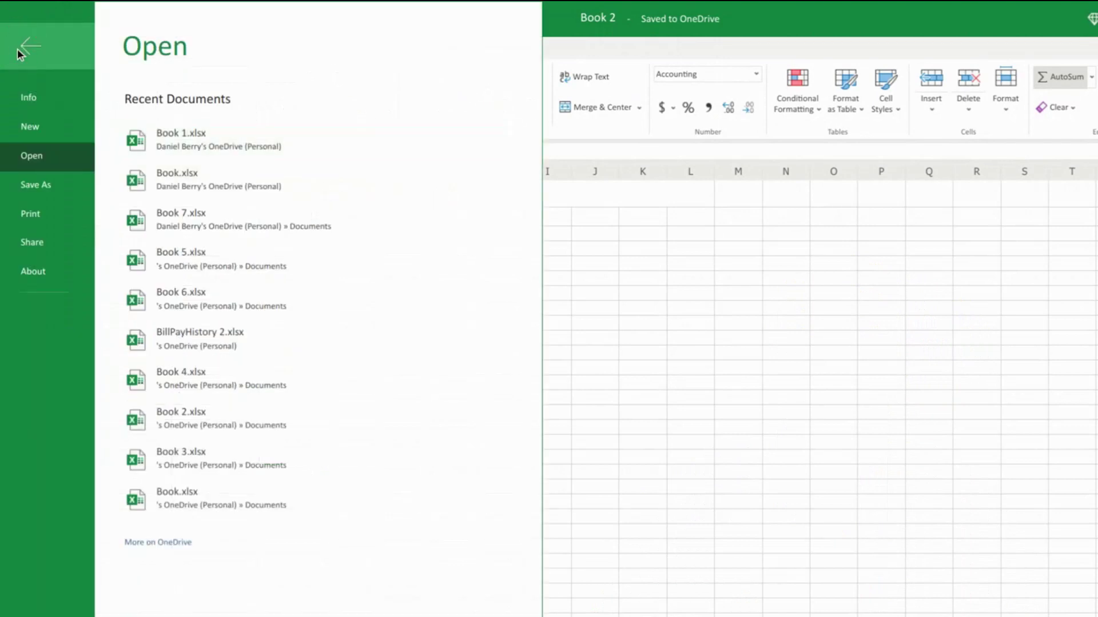
click(58, 188)
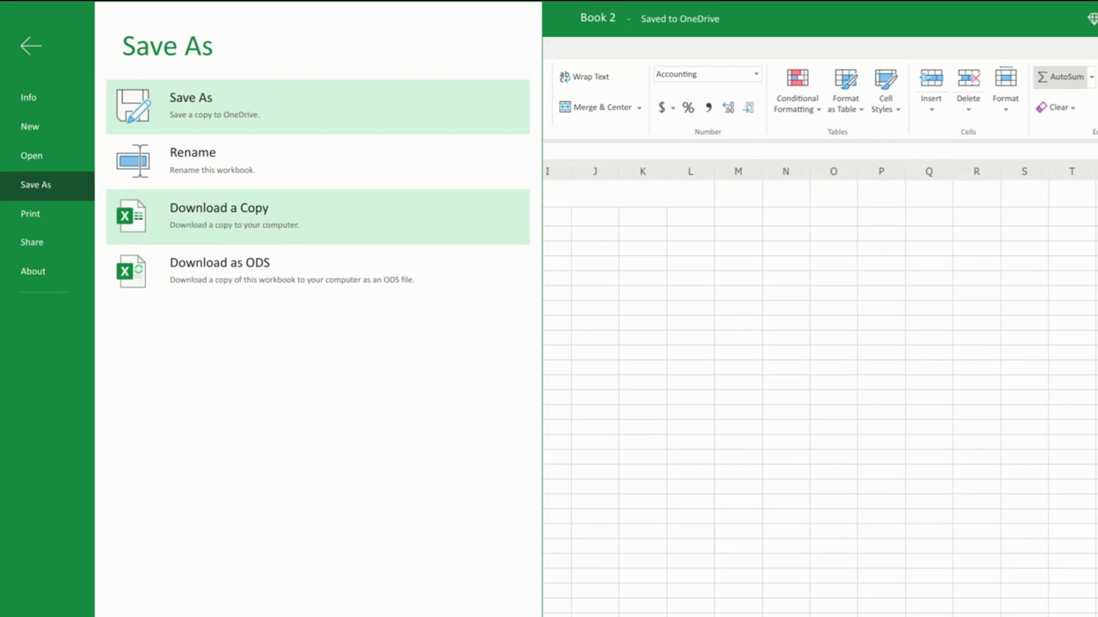
click(235, 220)
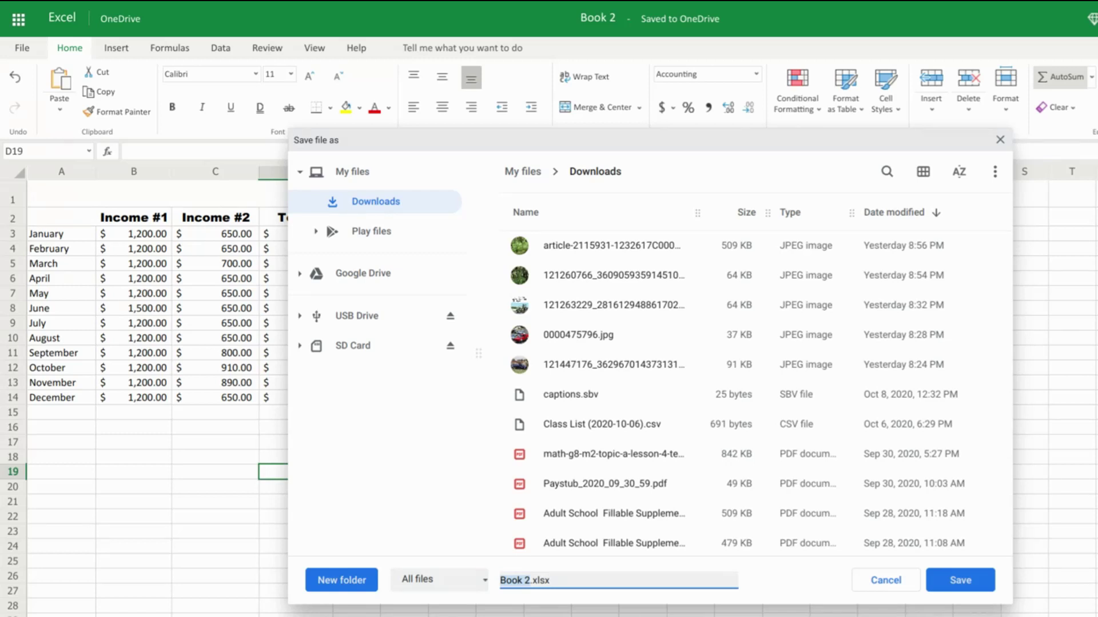
click(961, 581)
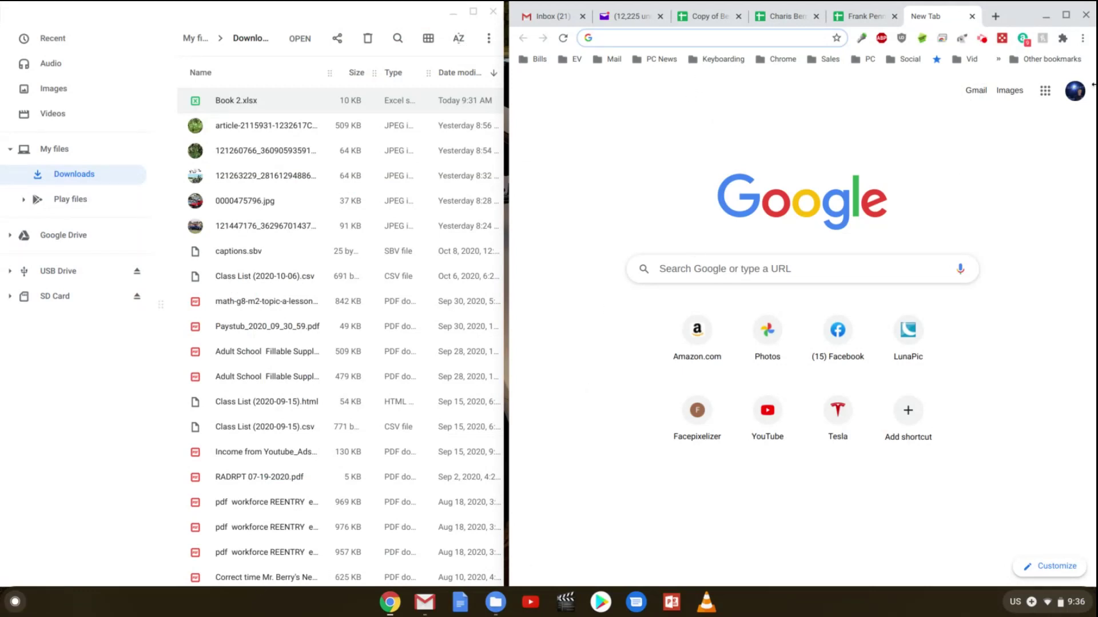
Step: Go to Google Drive from the Google apps grid on the new tab page
click(1049, 93)
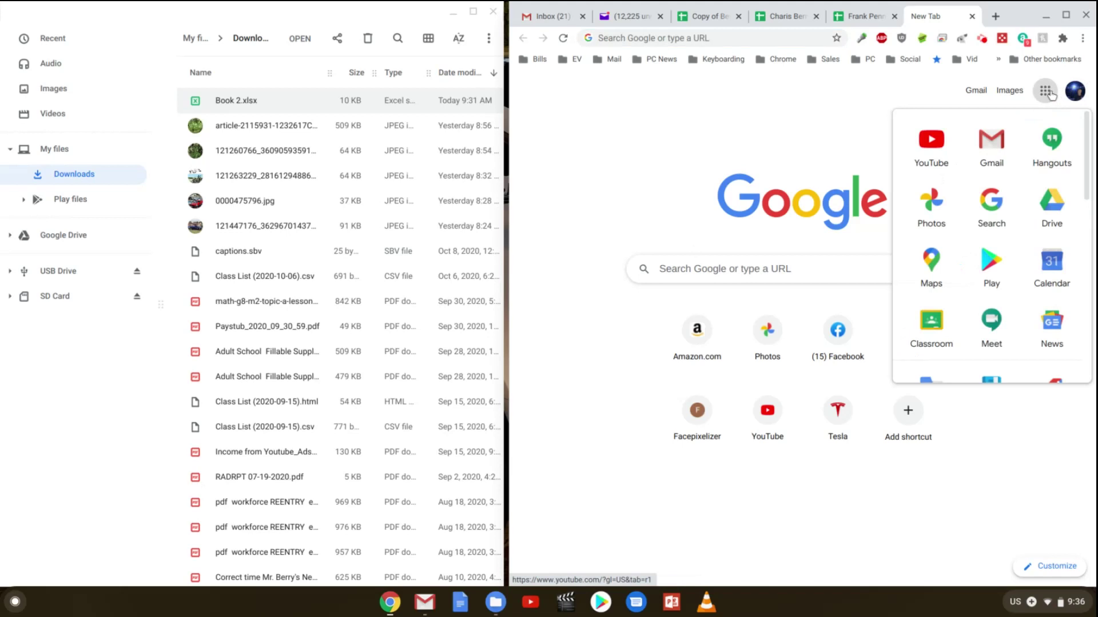
click(1050, 203)
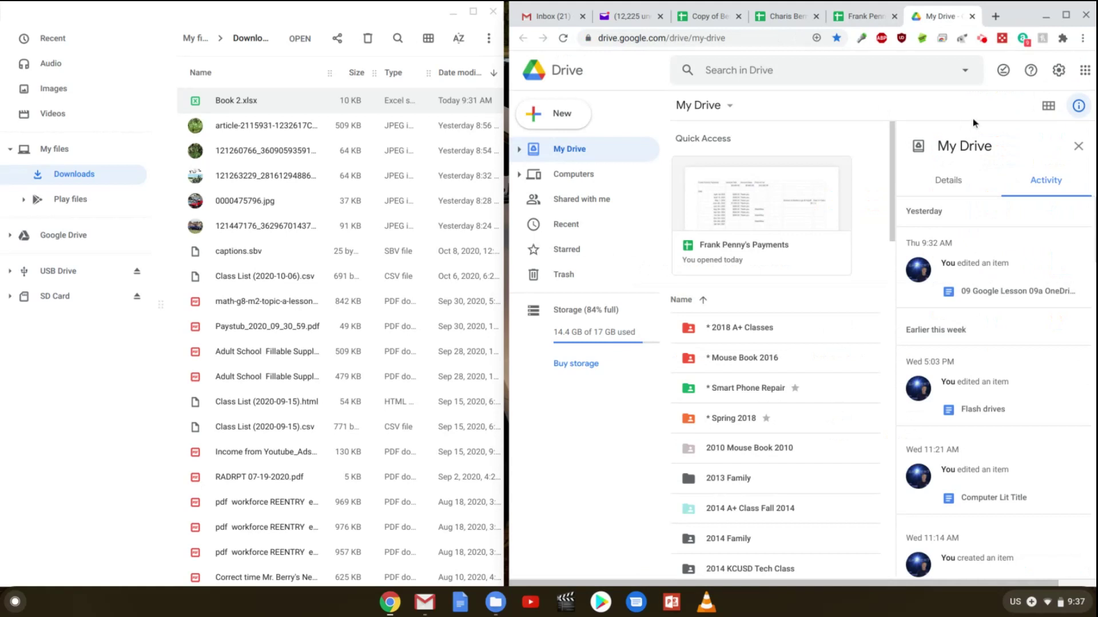
click(1059, 71)
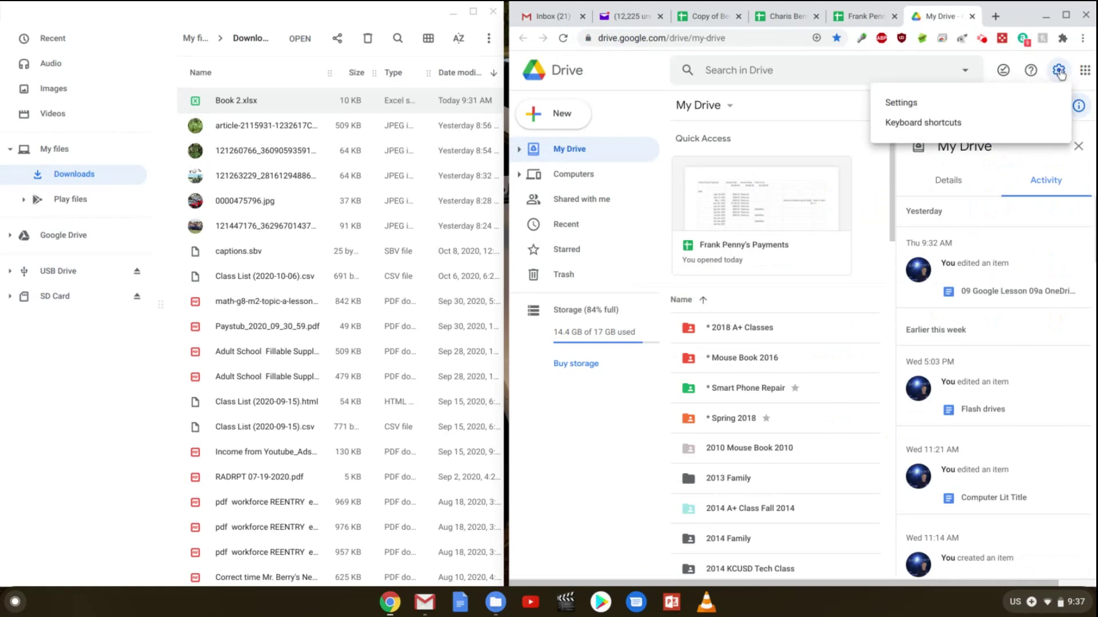
click(930, 105)
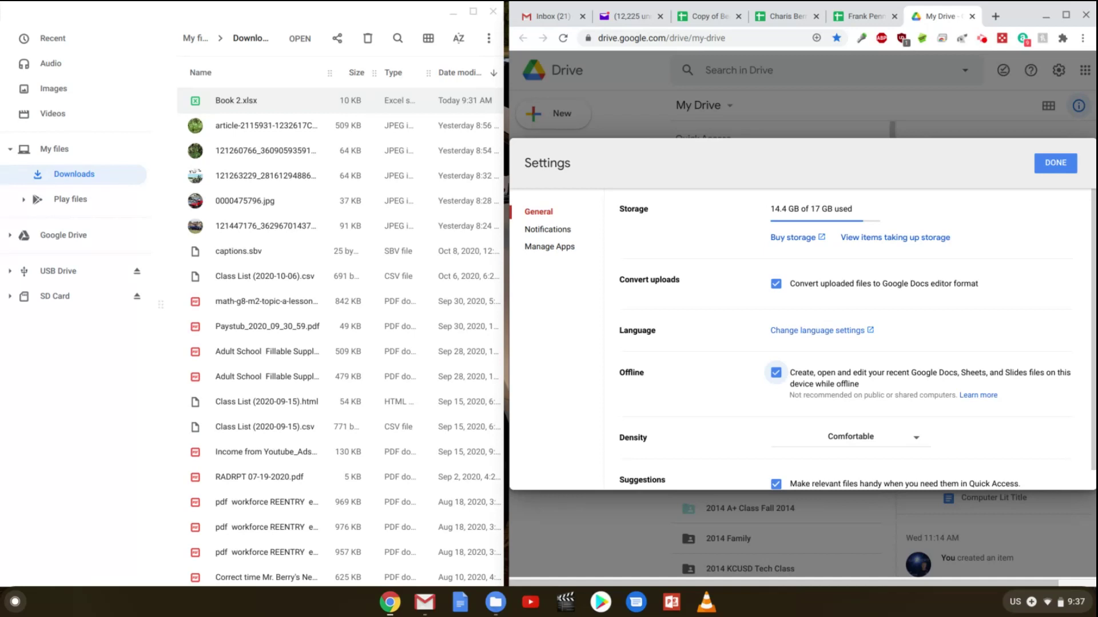
click(1050, 165)
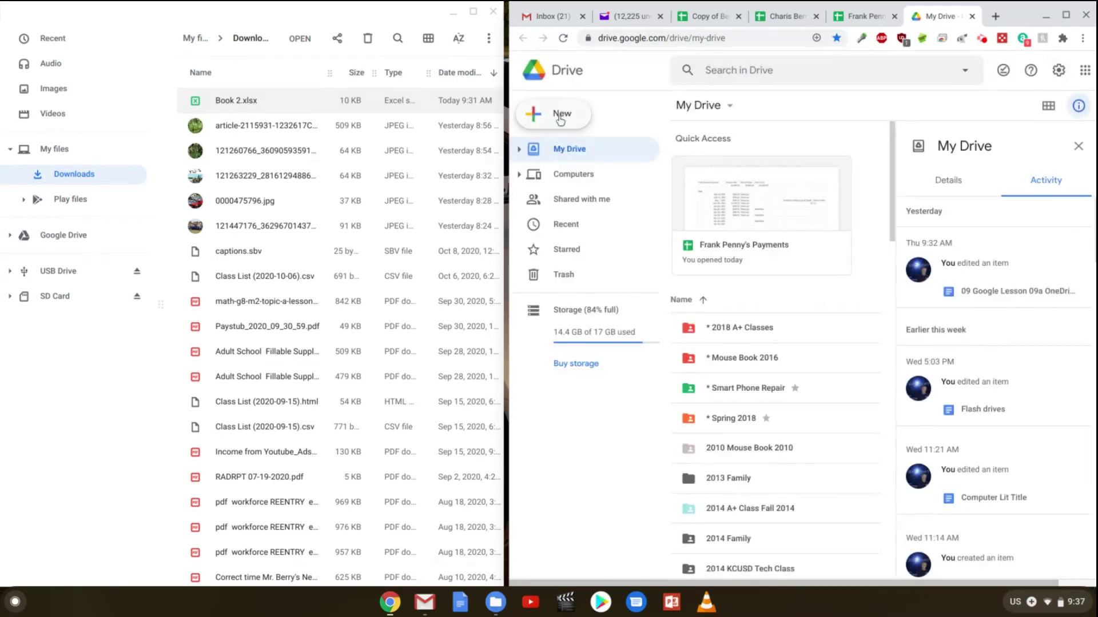
Step: Upload Book 2.xlsx from Downloads to My Drive using New > File upload
click(560, 118)
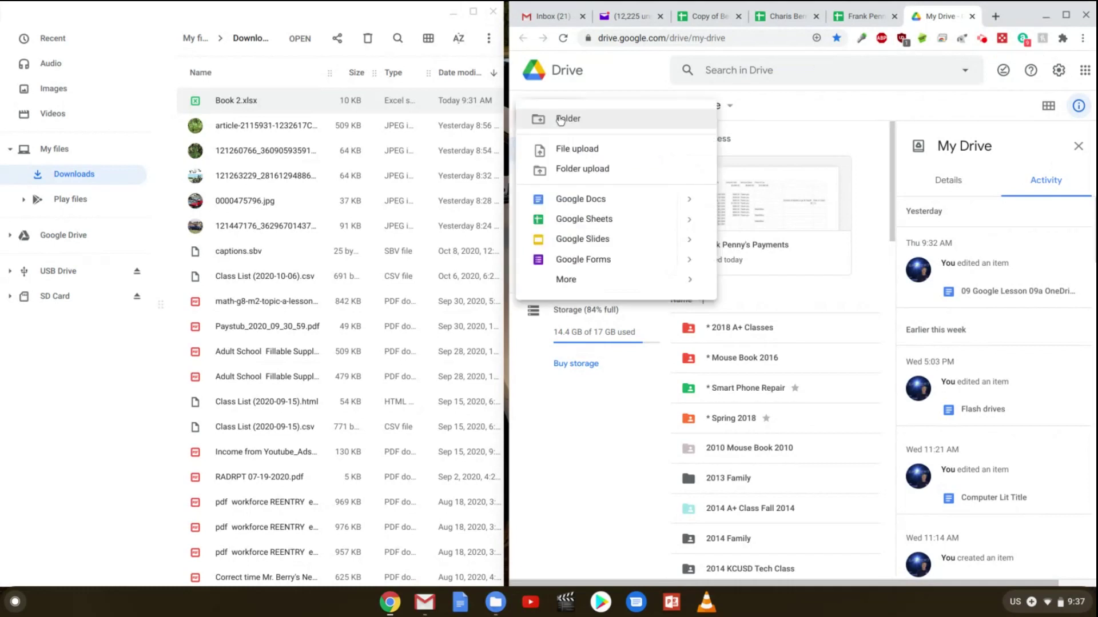
click(567, 150)
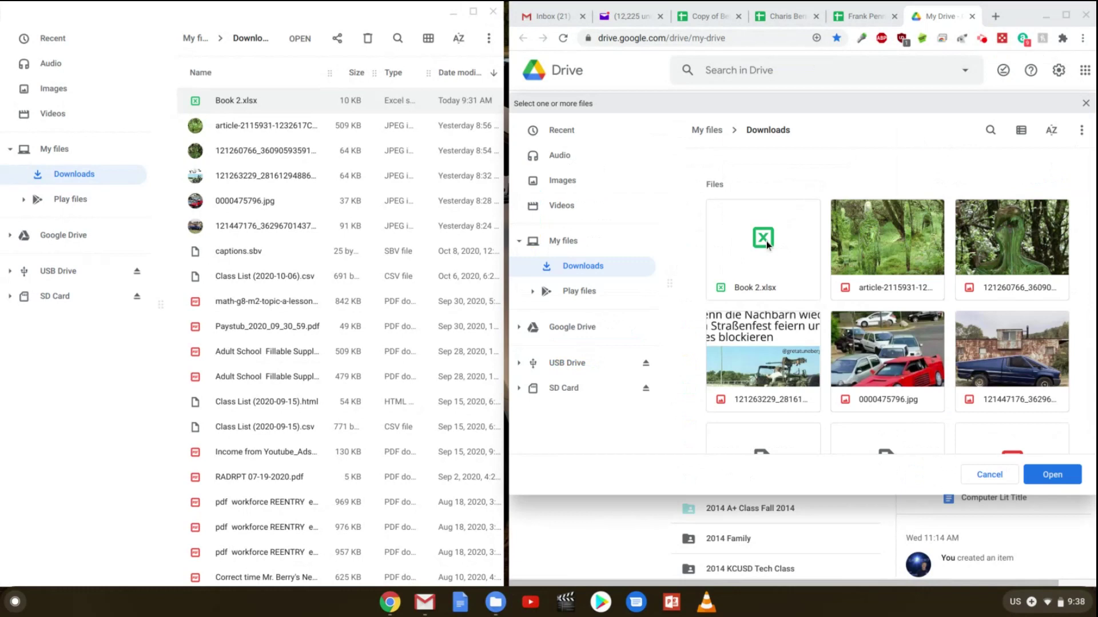
click(766, 241)
click(1053, 477)
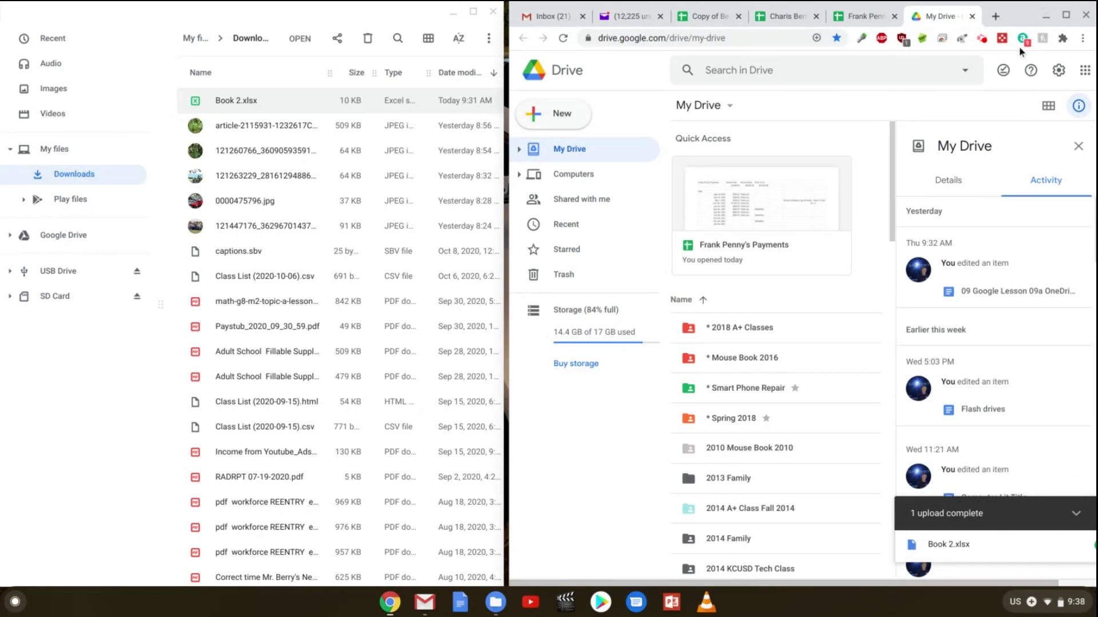
Step: Open Book 2 from Drive's Recent list in Google Sheets and maximize the browser window
click(566, 224)
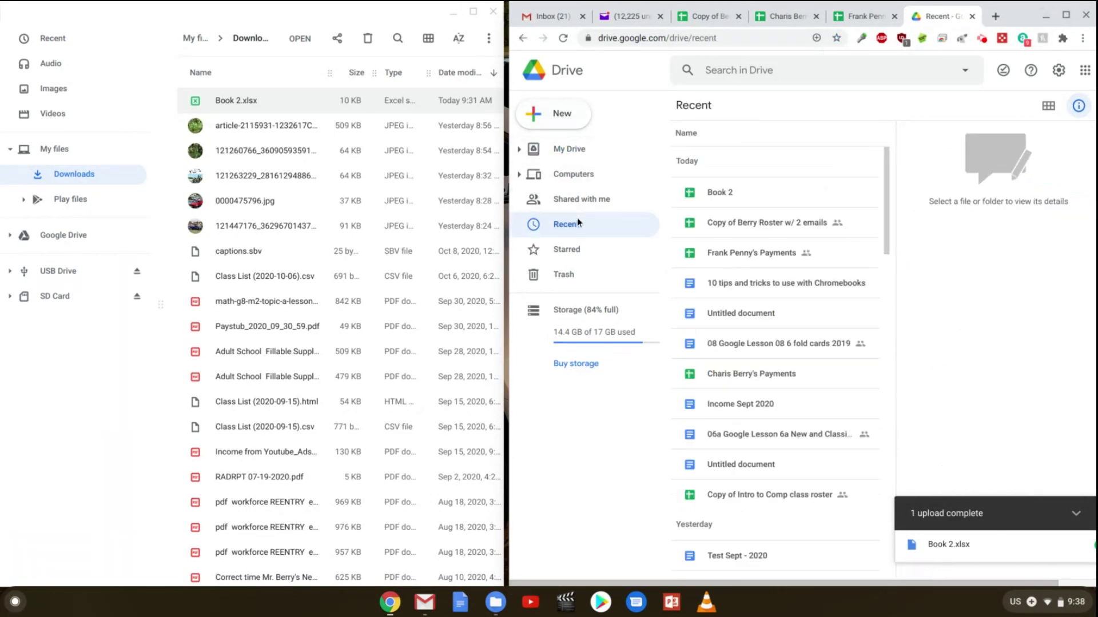
click(728, 194)
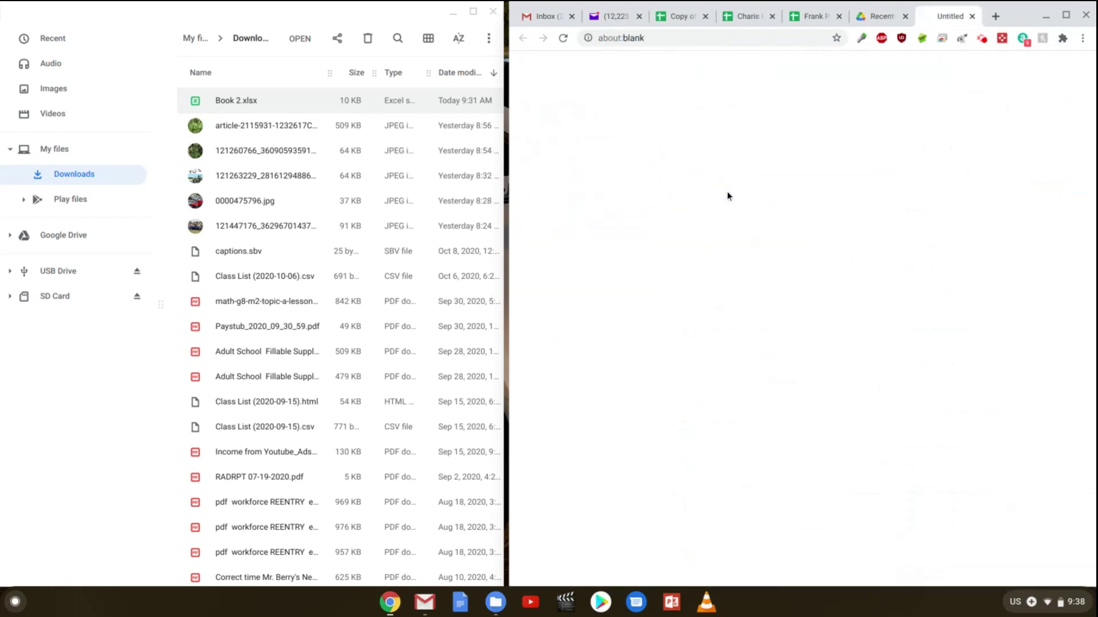
double_click(729, 195)
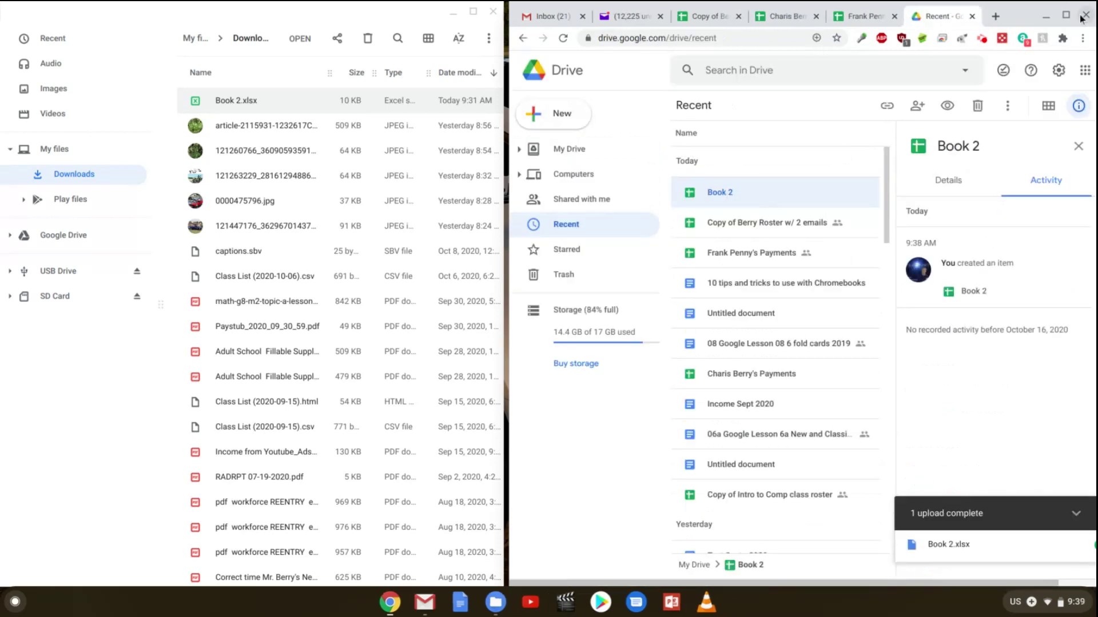
click(1067, 16)
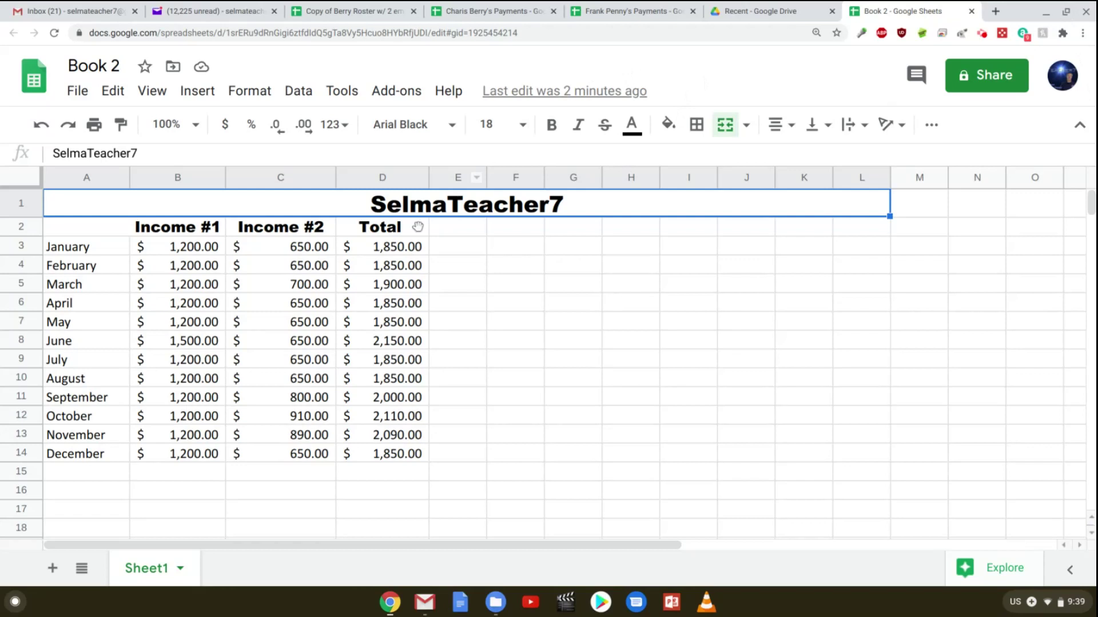
Step: Check D3's =SUM(B3:C3) formula, then change April's Income #2 in C6 to 400
click(395, 252)
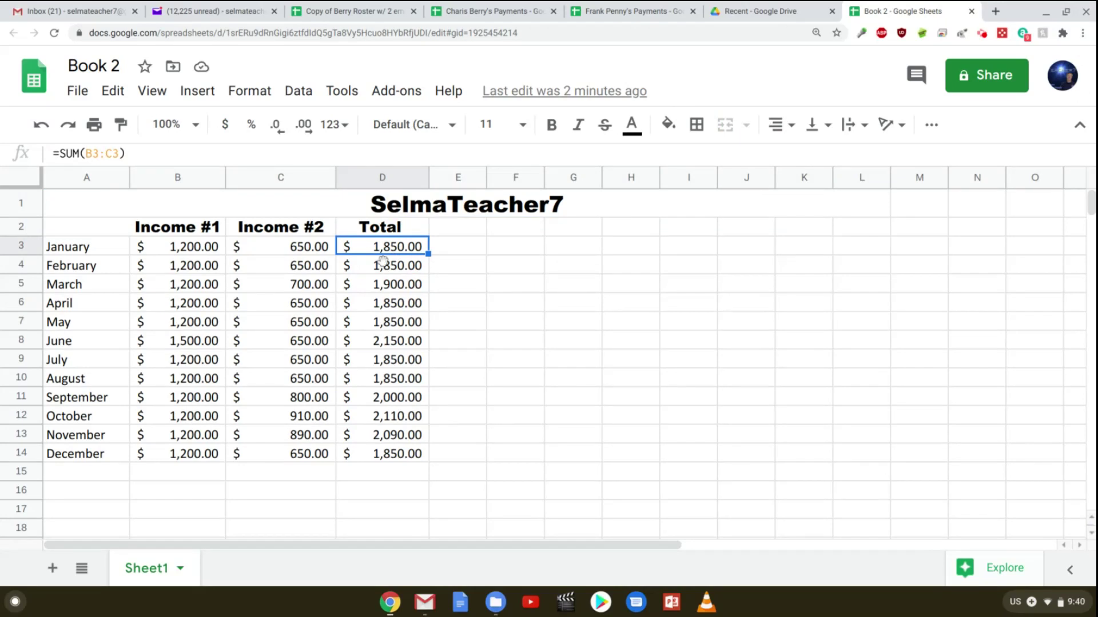
click(295, 309)
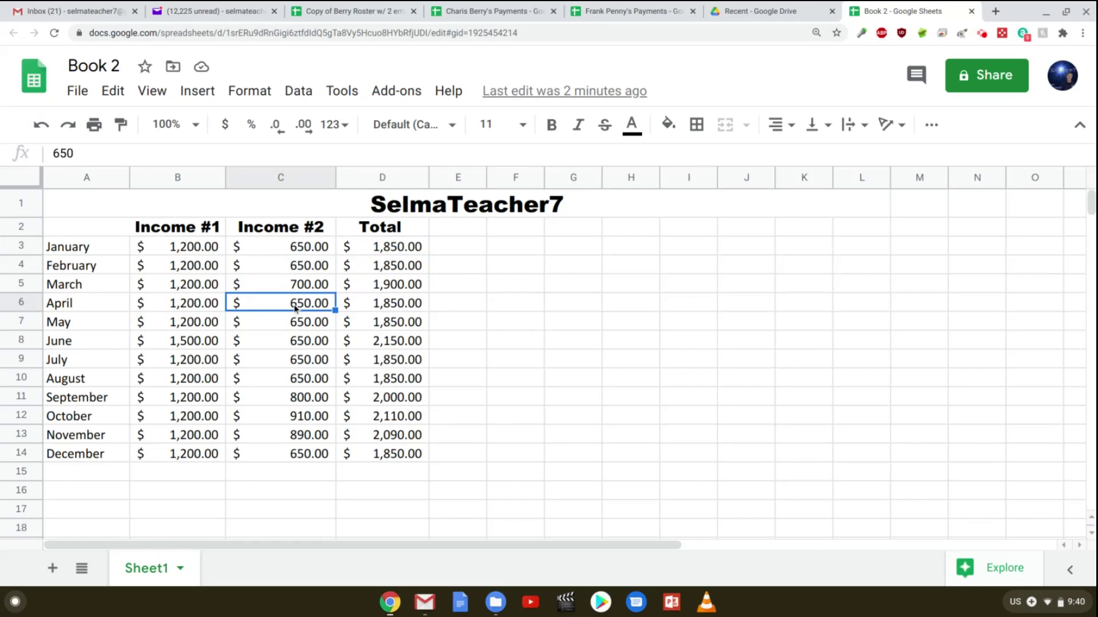
text(400)
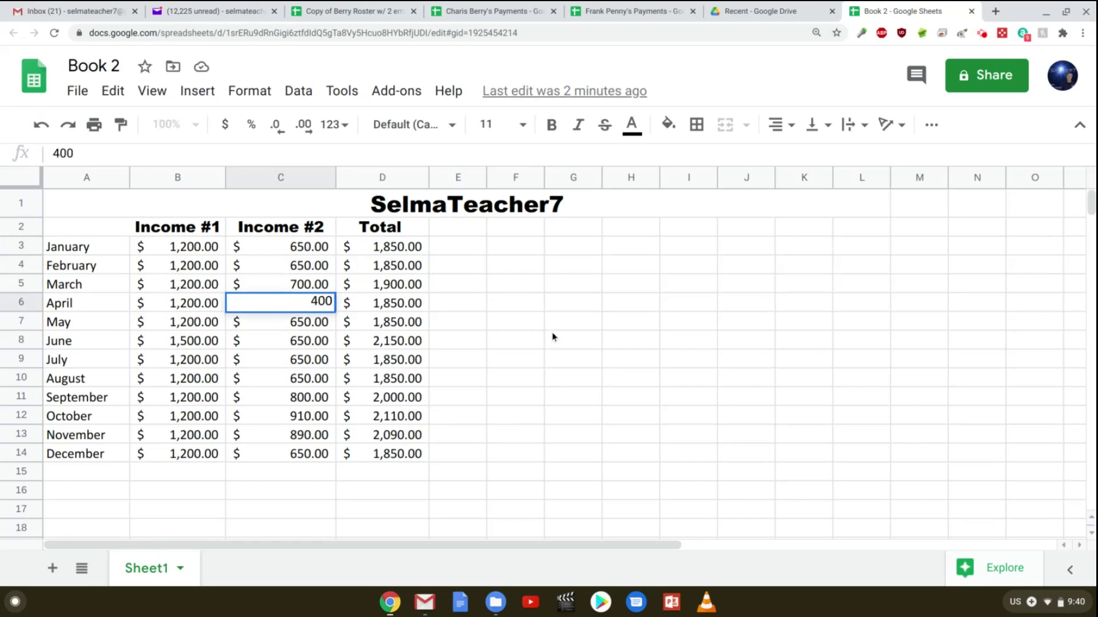
click(552, 337)
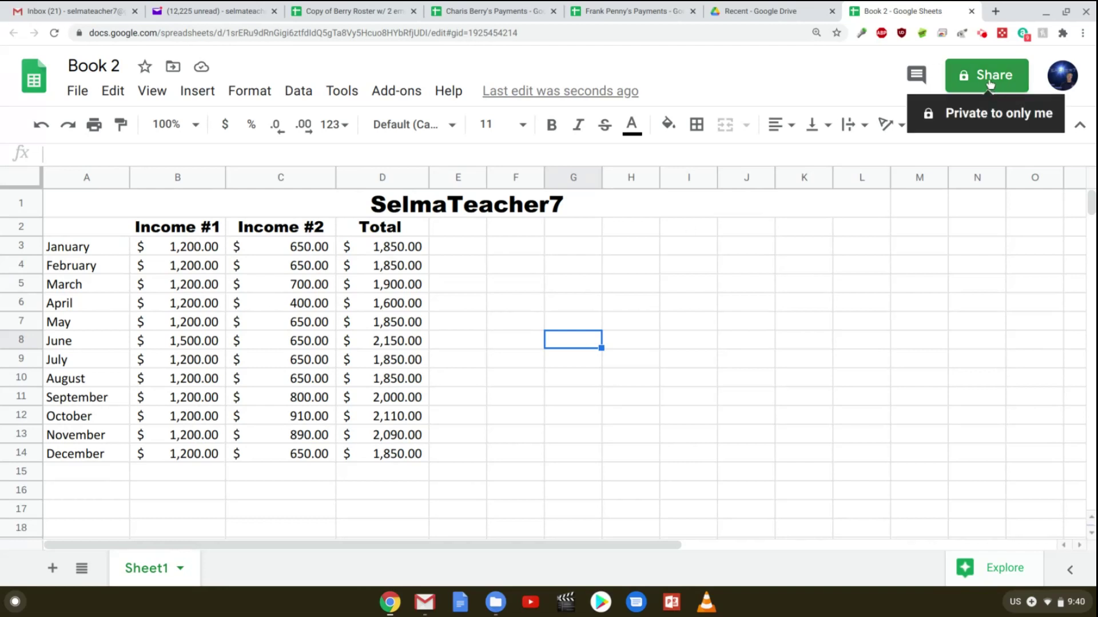
Step: Review the File > Download options for saving the sheet as Microsoft Excel (.xlsx)
click(80, 93)
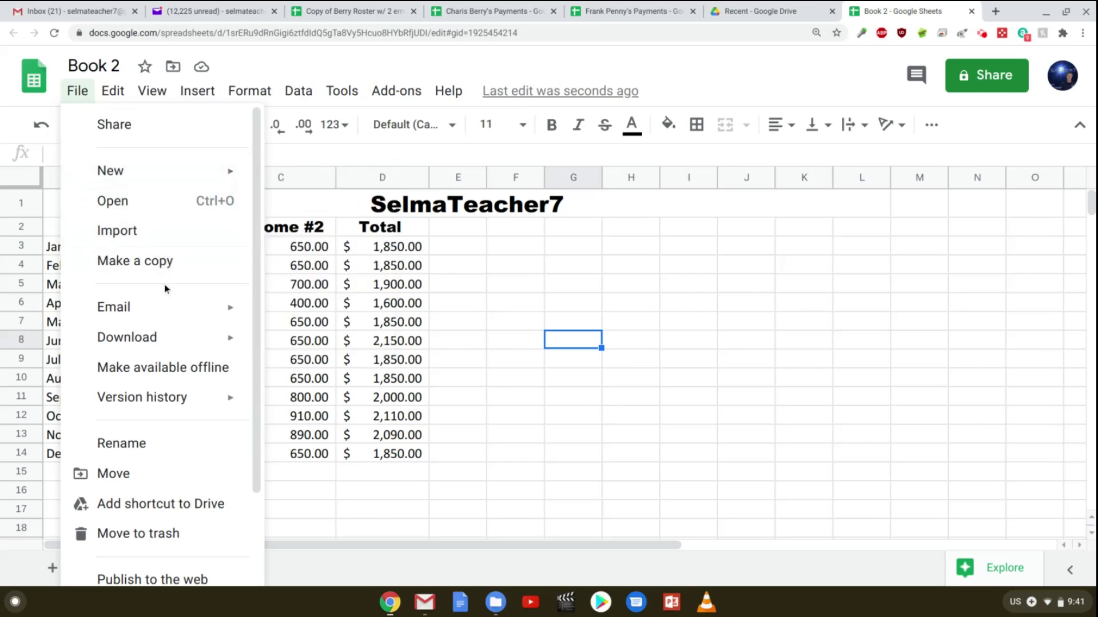
mouse_move(143, 337)
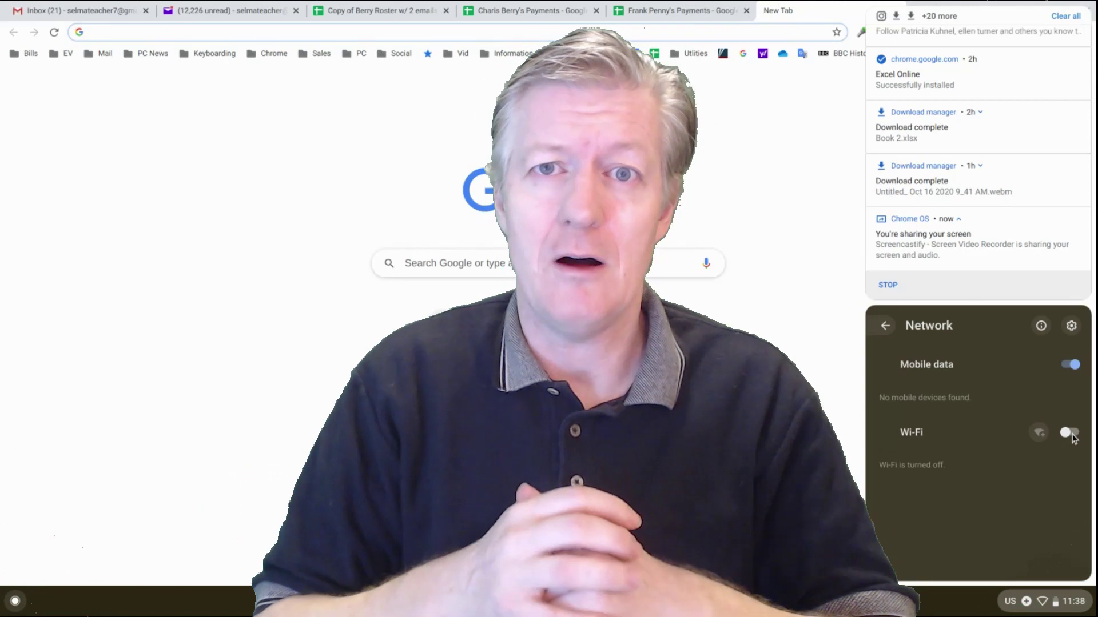
Step: Dismiss the open panels and switch Wi-Fi off in ChromeOS quick settings
key(Escape)
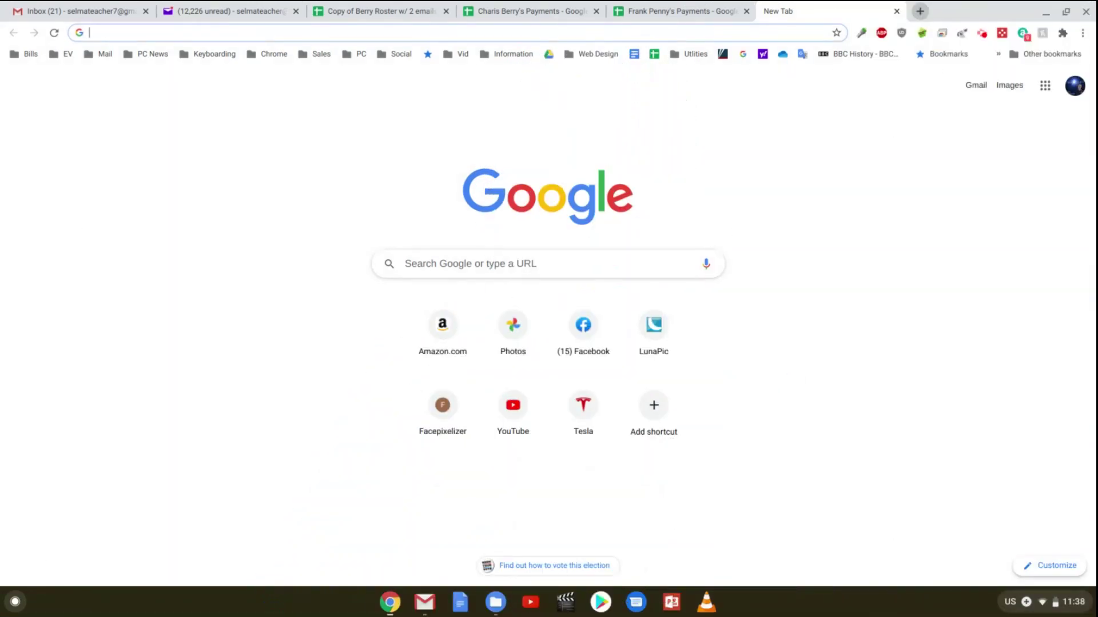
click(1044, 610)
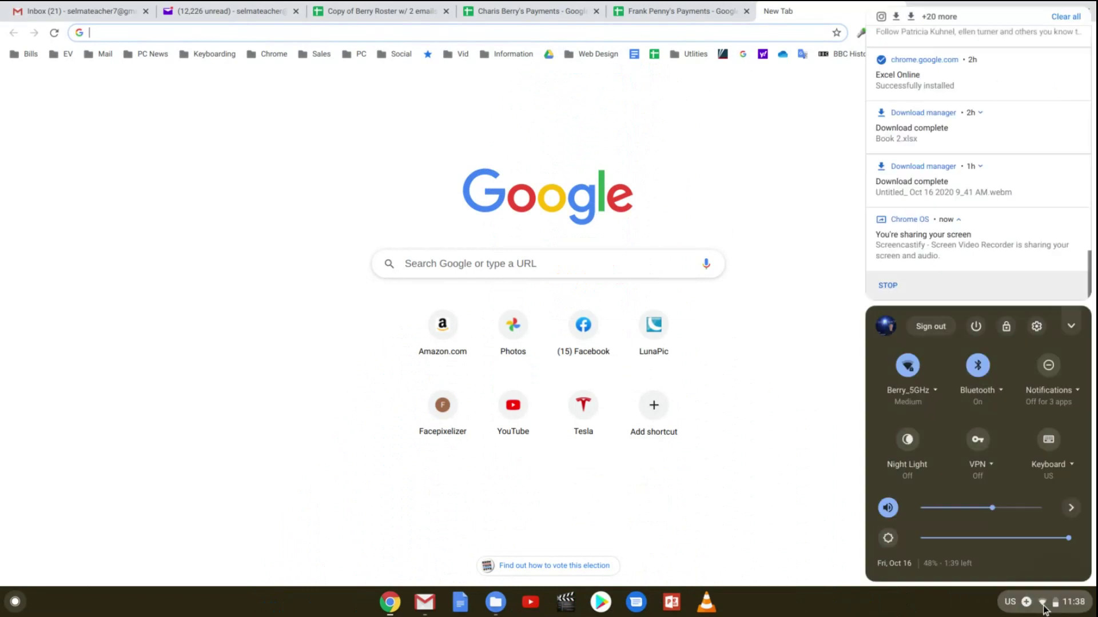
click(924, 395)
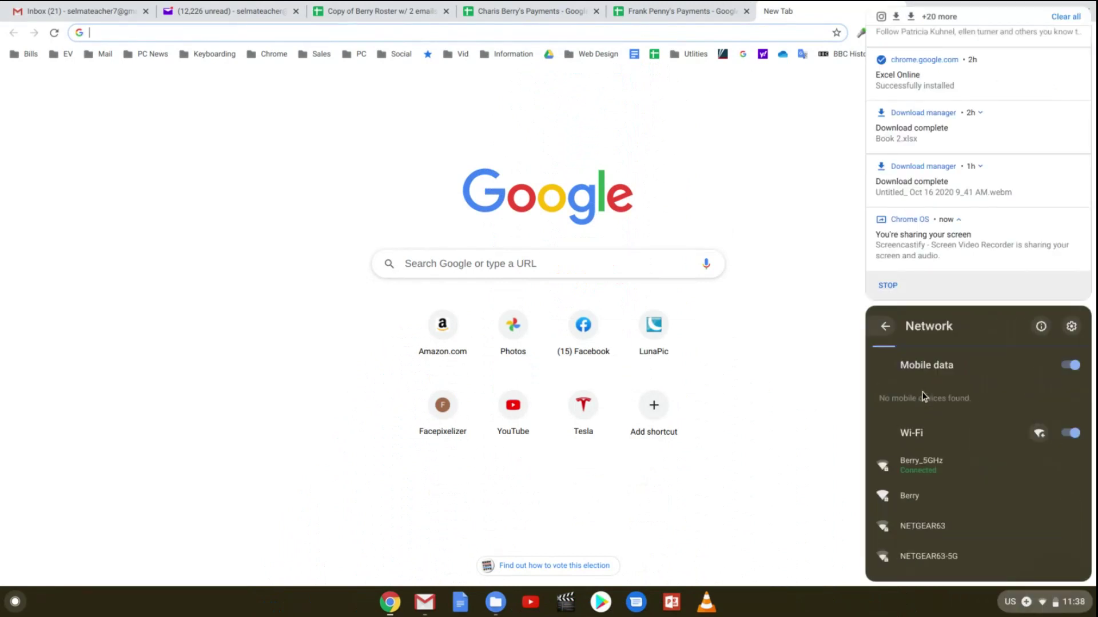
click(1074, 436)
click(726, 203)
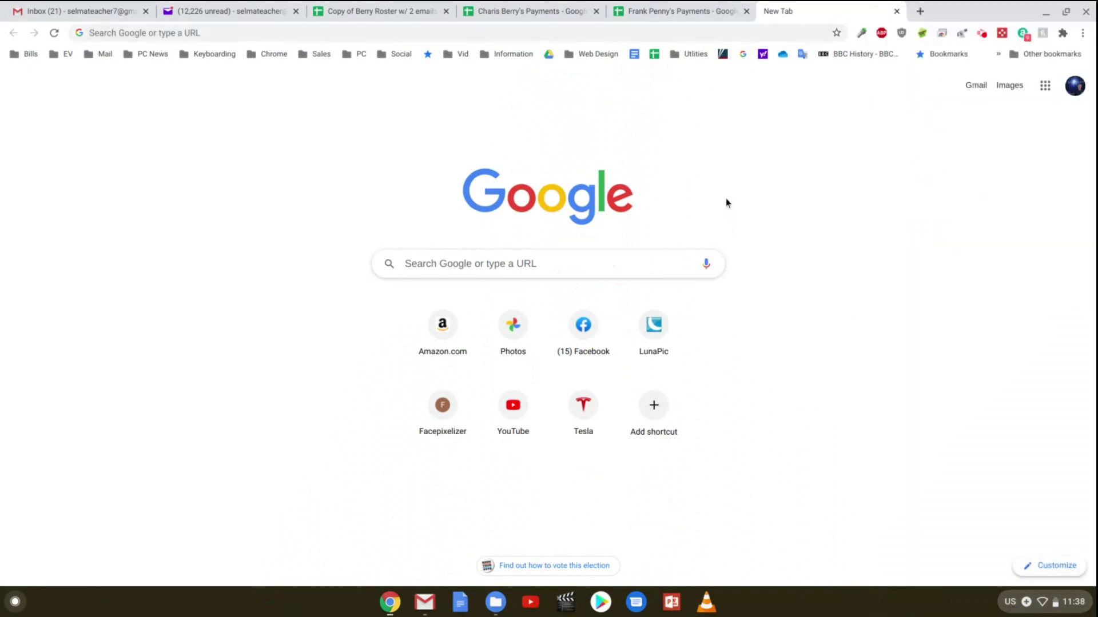
Step: Switch to Google Drive from the apps launcher and show the Recent files list
click(1045, 87)
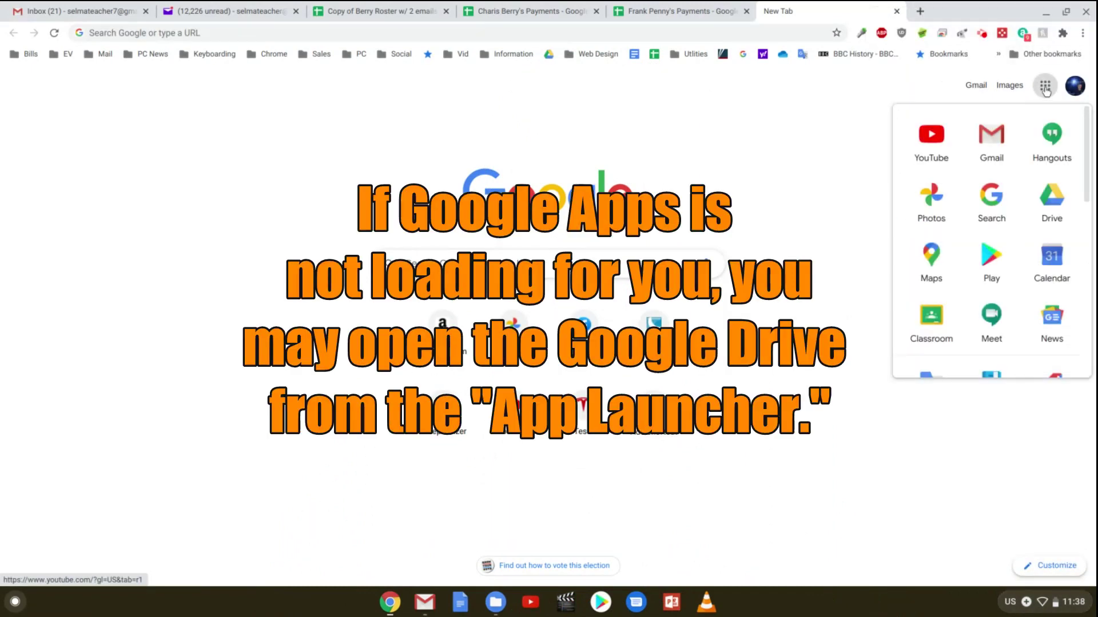
click(1048, 186)
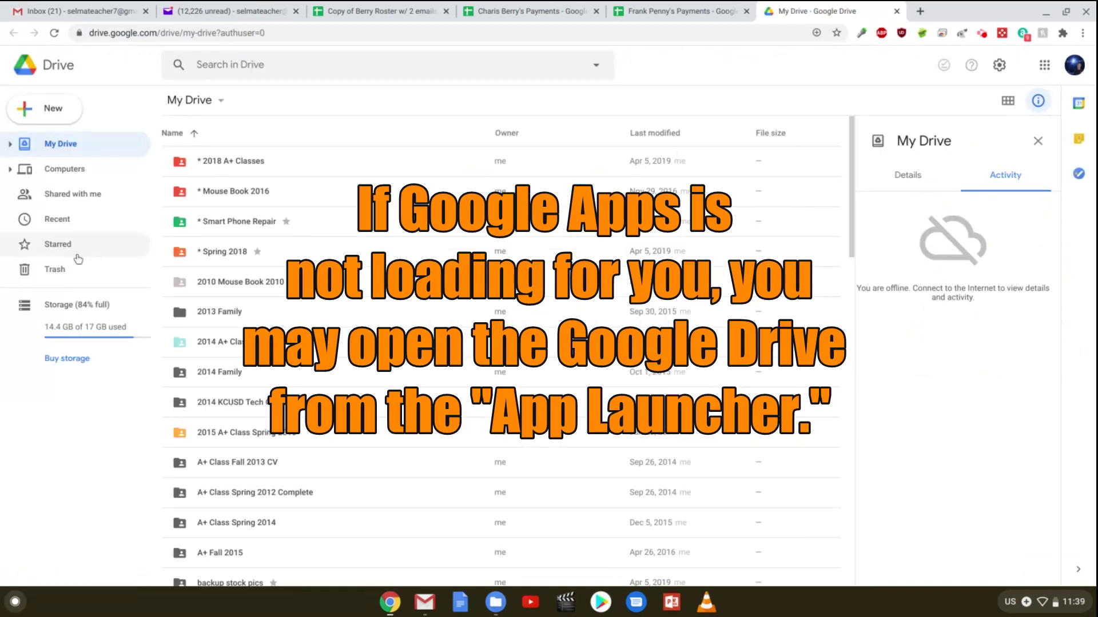
click(67, 221)
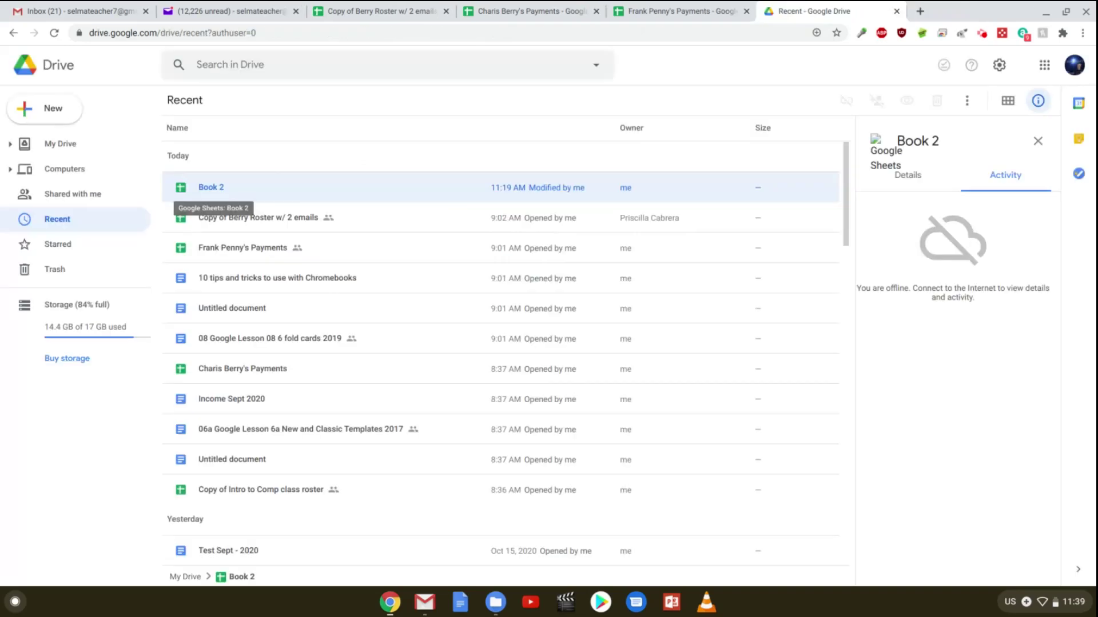
Step: Open Book 2 offline and enter 3000 in B6, raising April's total to $3,650
key(Return)
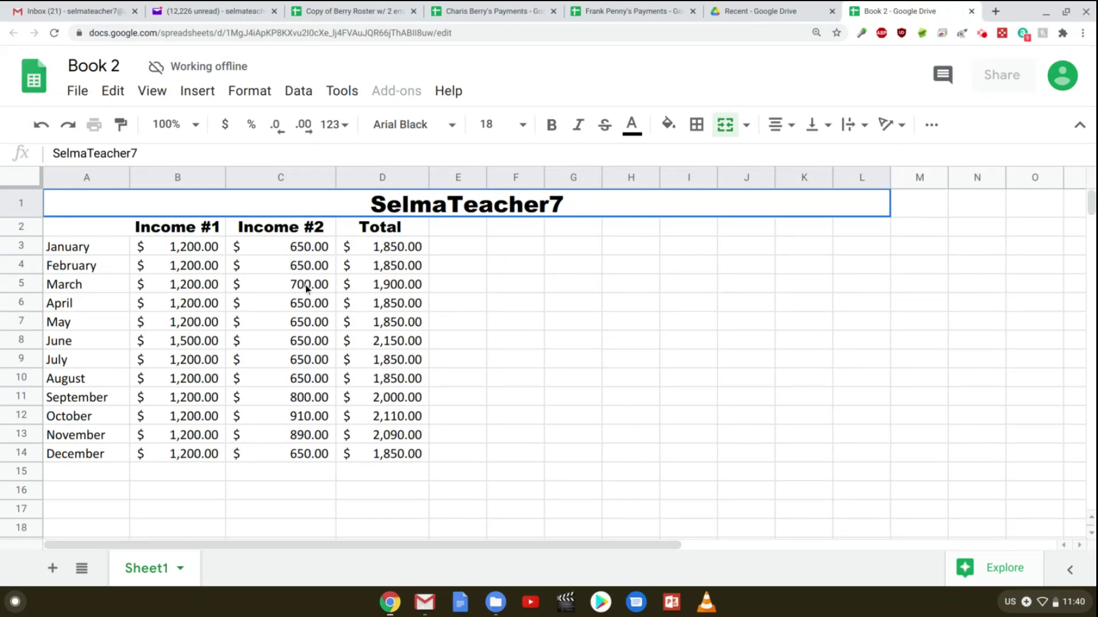
click(198, 304)
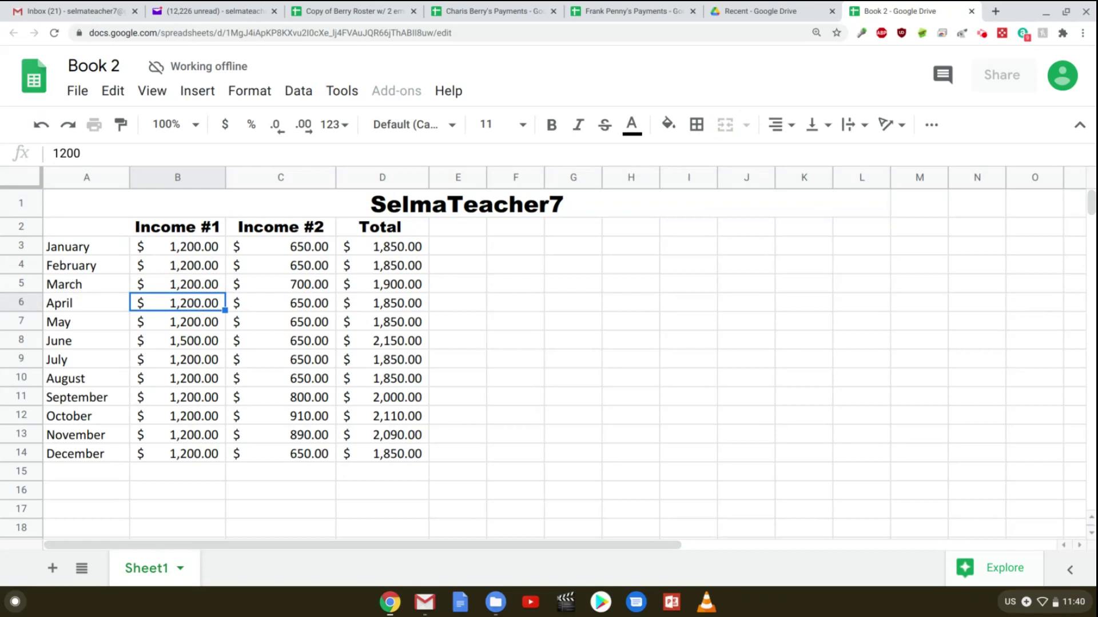
text(3000)
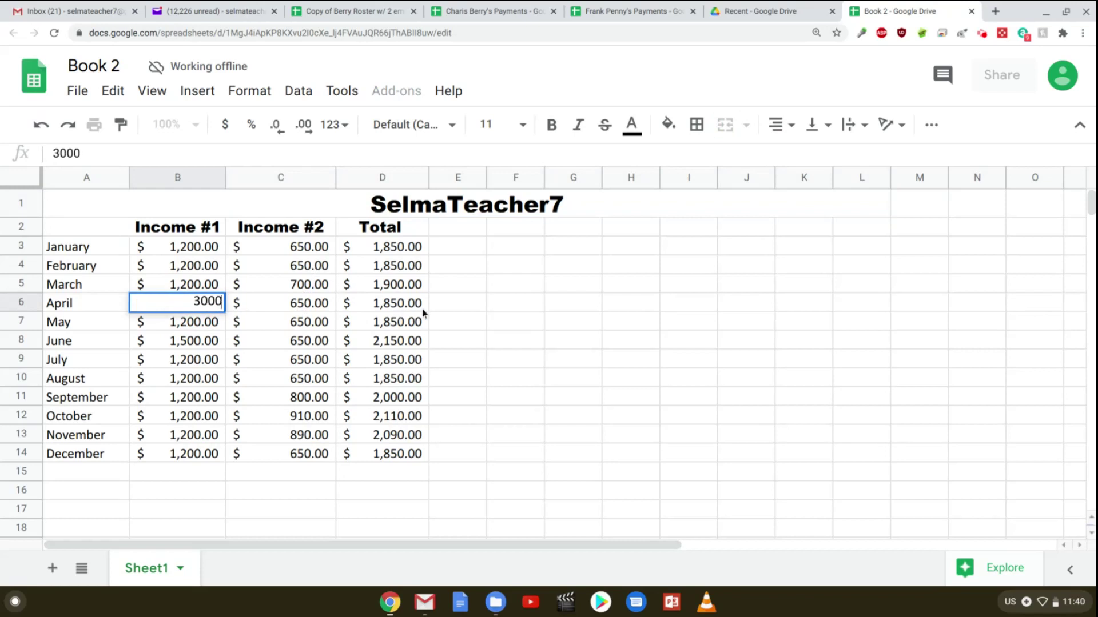
click(450, 310)
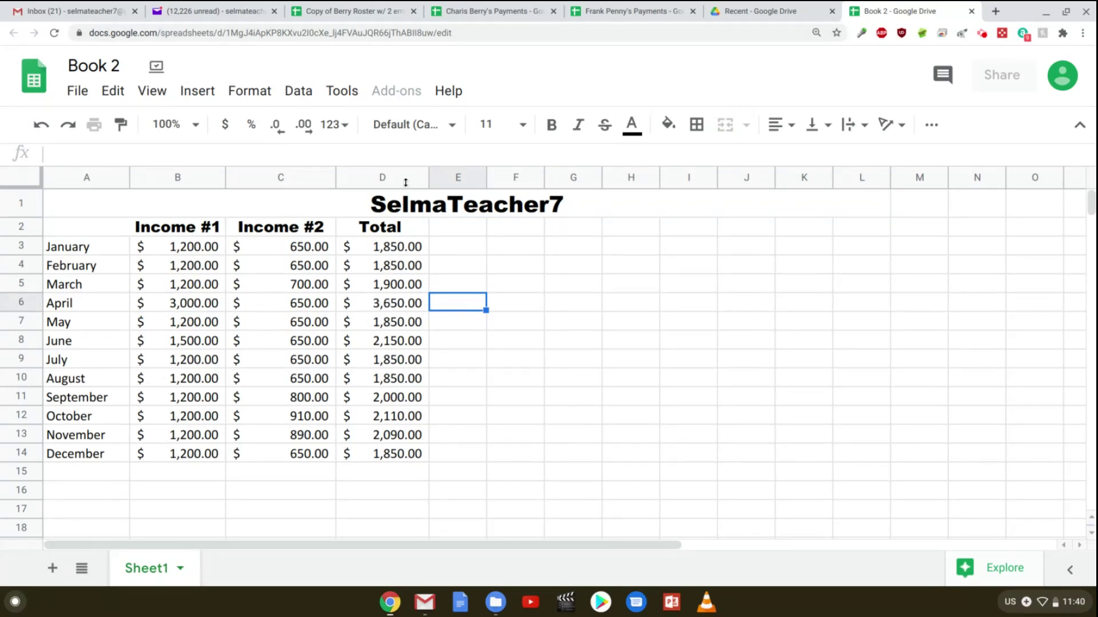
click(485, 375)
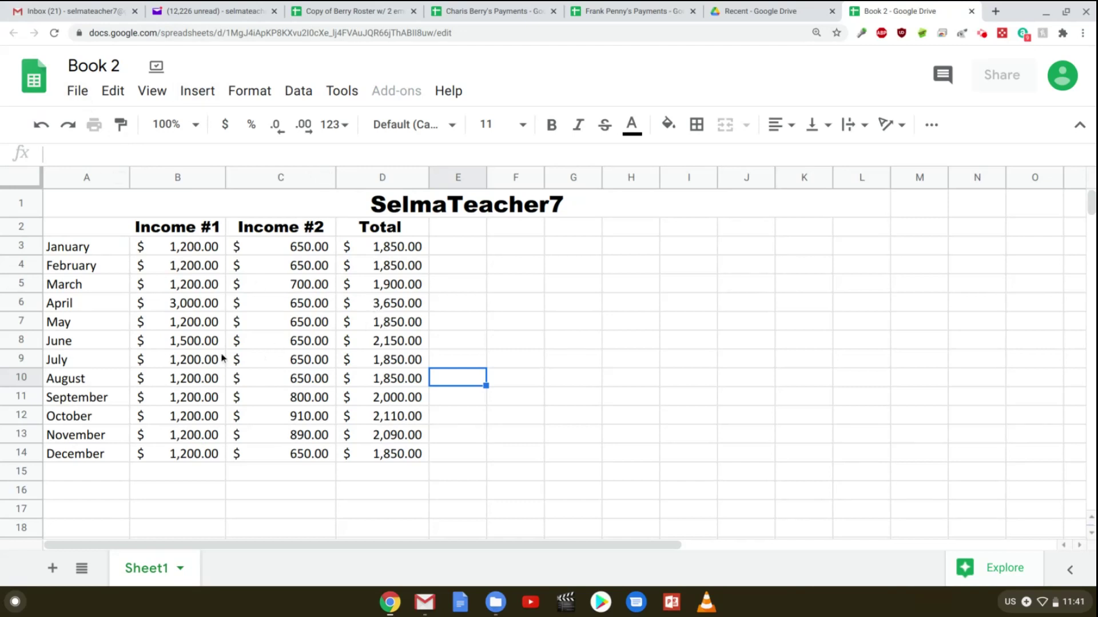
click(394, 266)
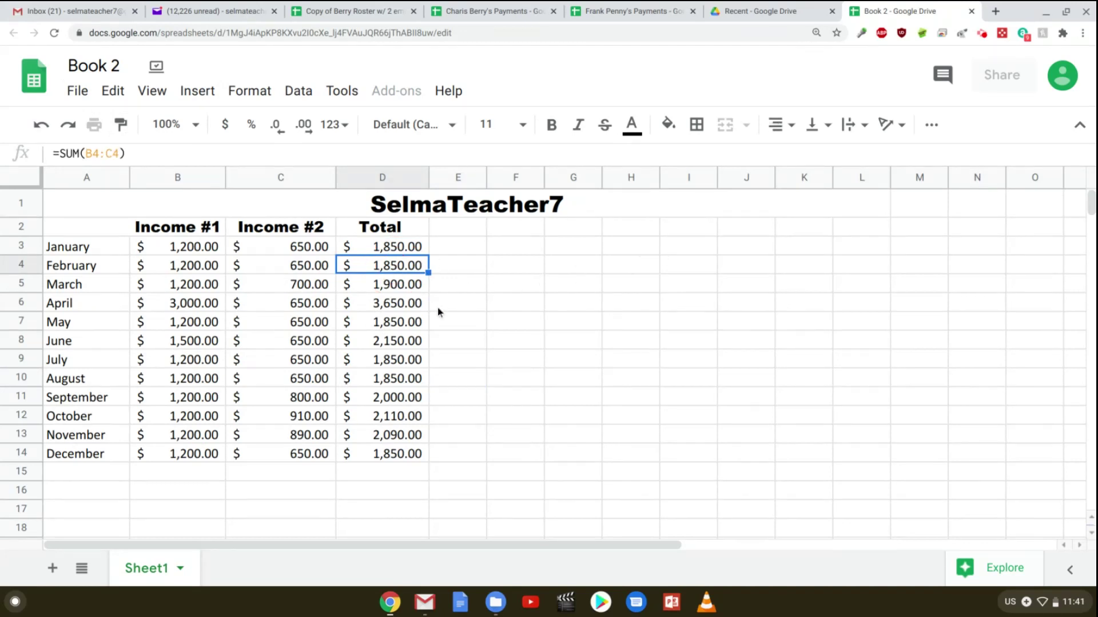
click(457, 266)
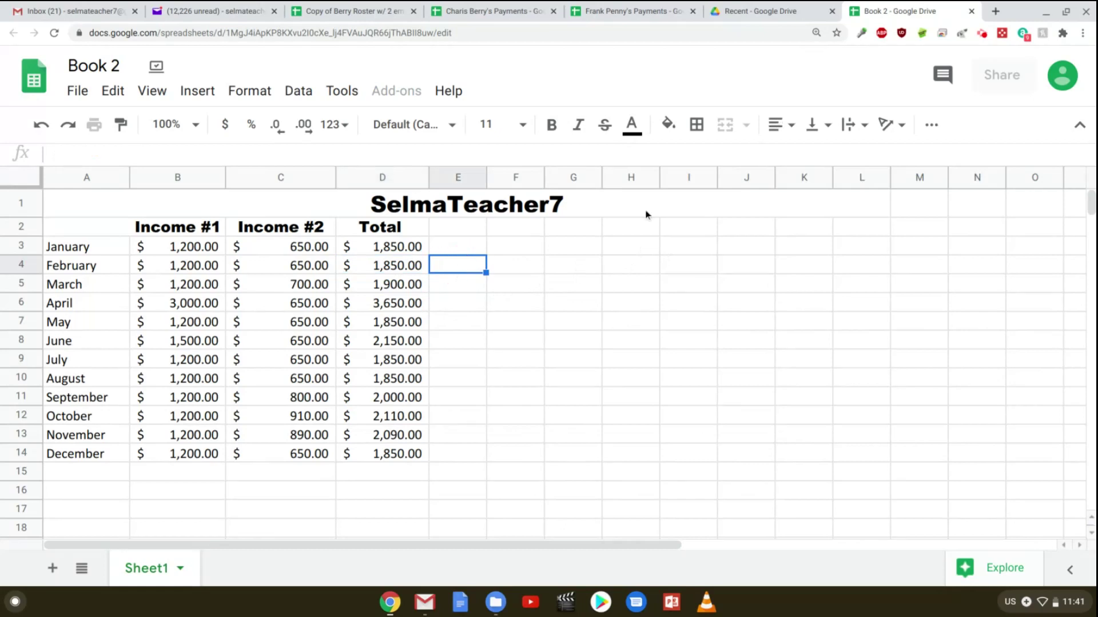
click(932, 127)
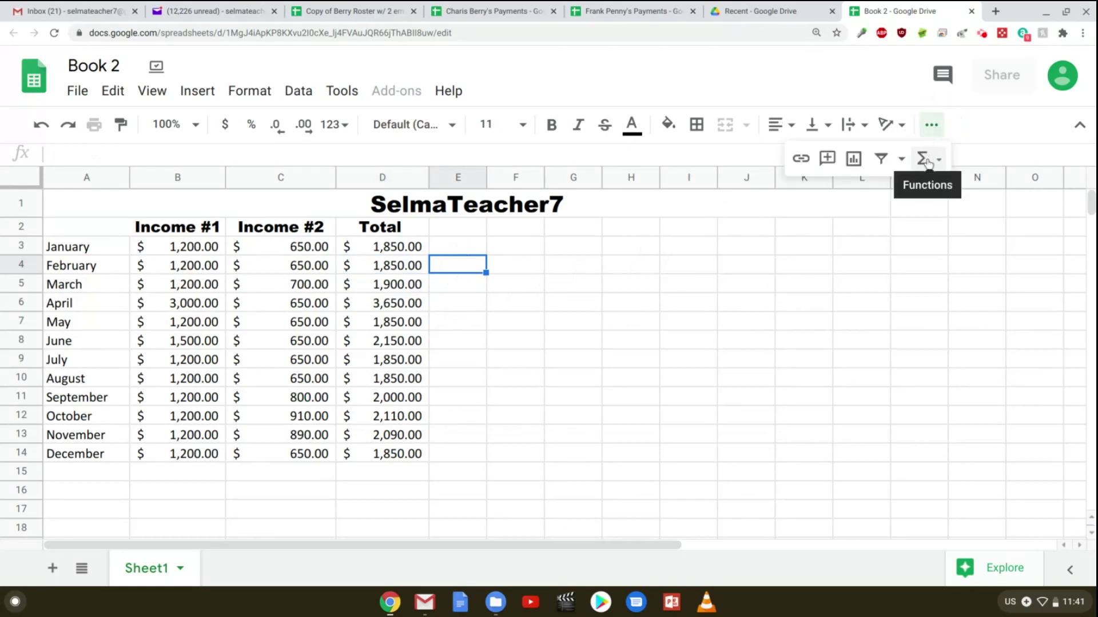
click(925, 160)
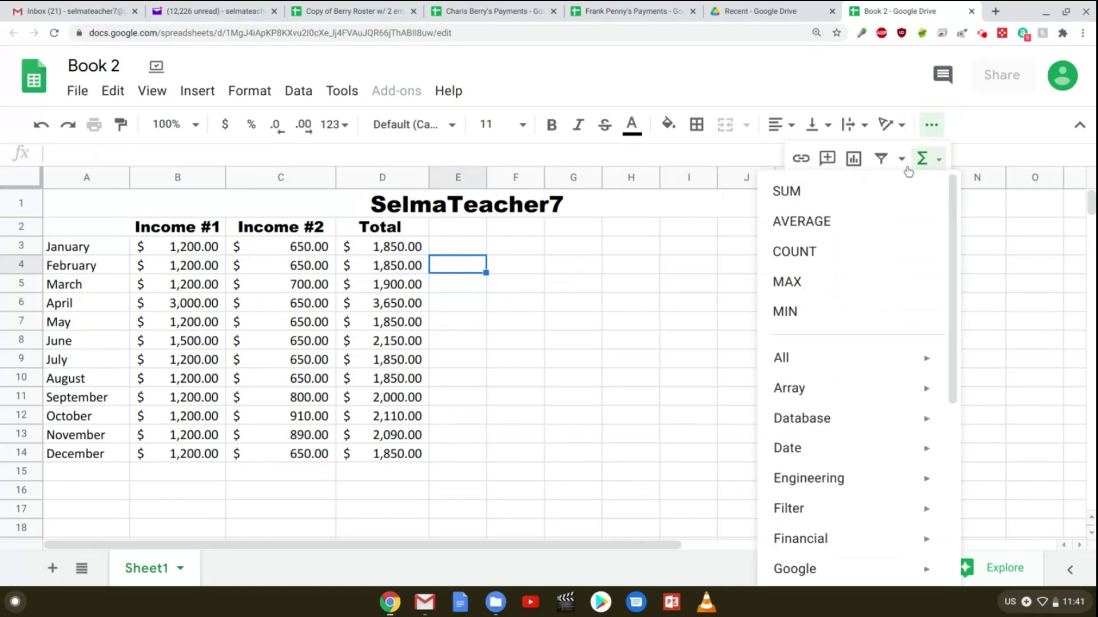
scroll(846, 272, down, 5)
scroll(847, 271, up, 4)
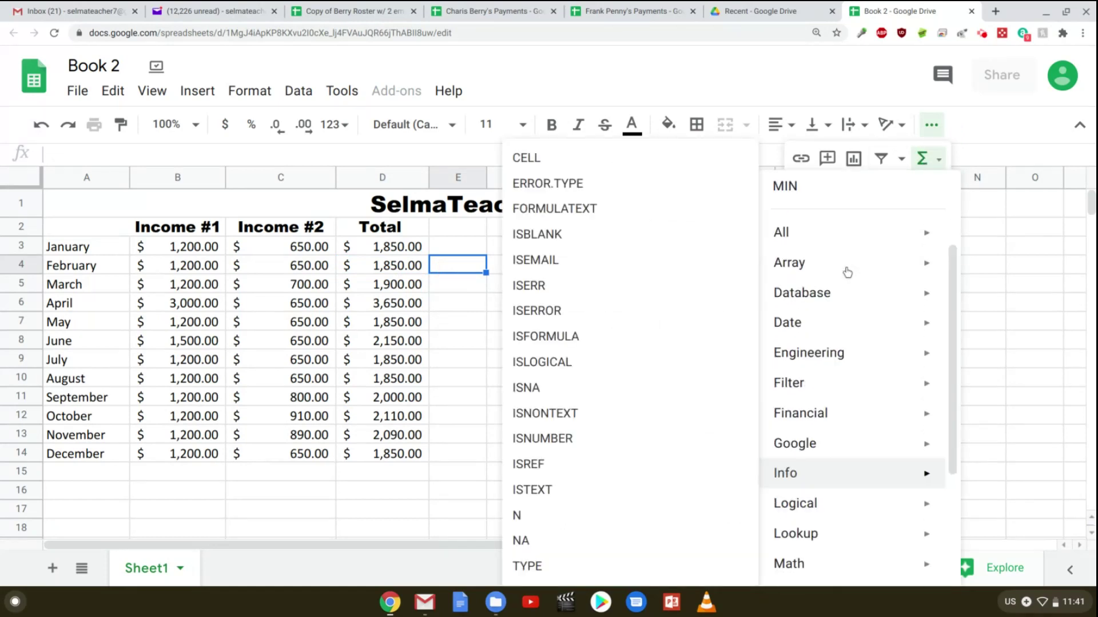
scroll(846, 270, up, 2)
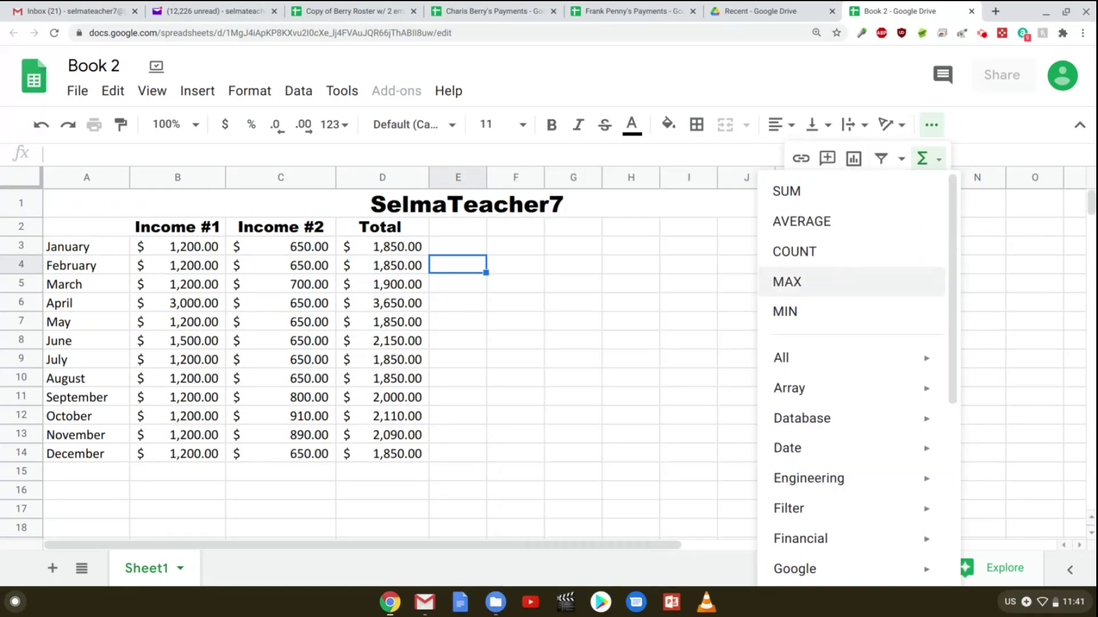
click(780, 195)
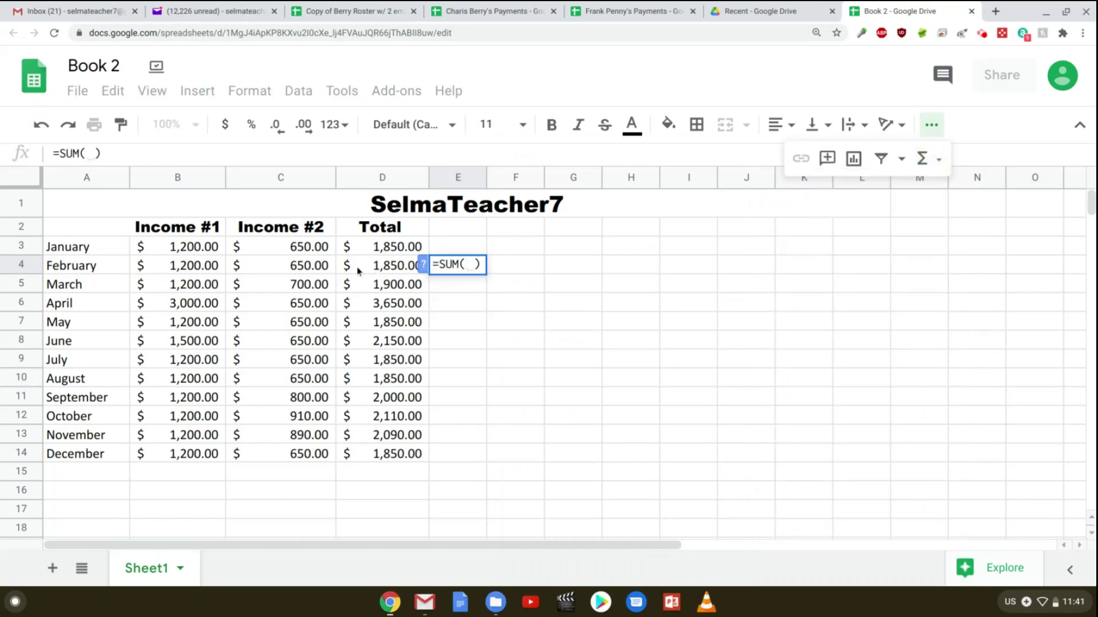
drag(179, 269, 287, 269)
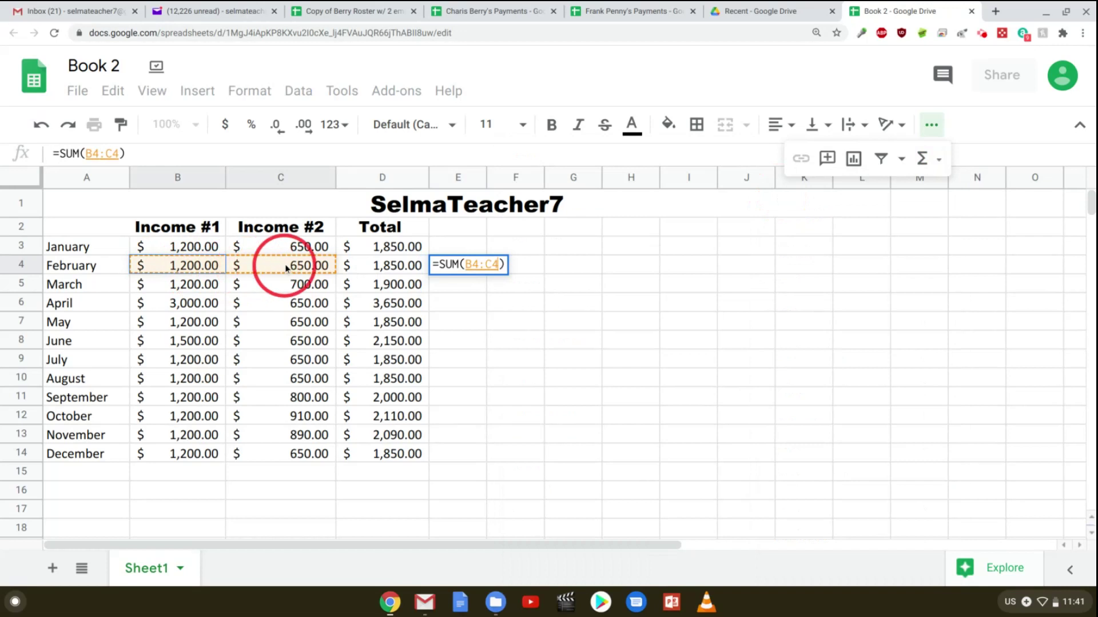
key(Return)
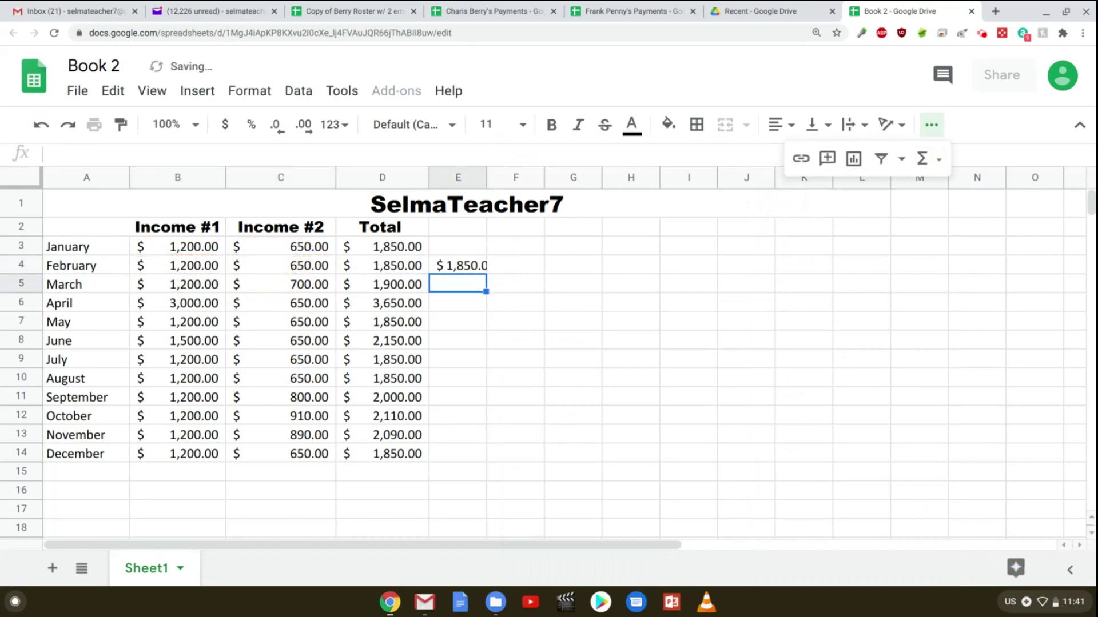
click(442, 267)
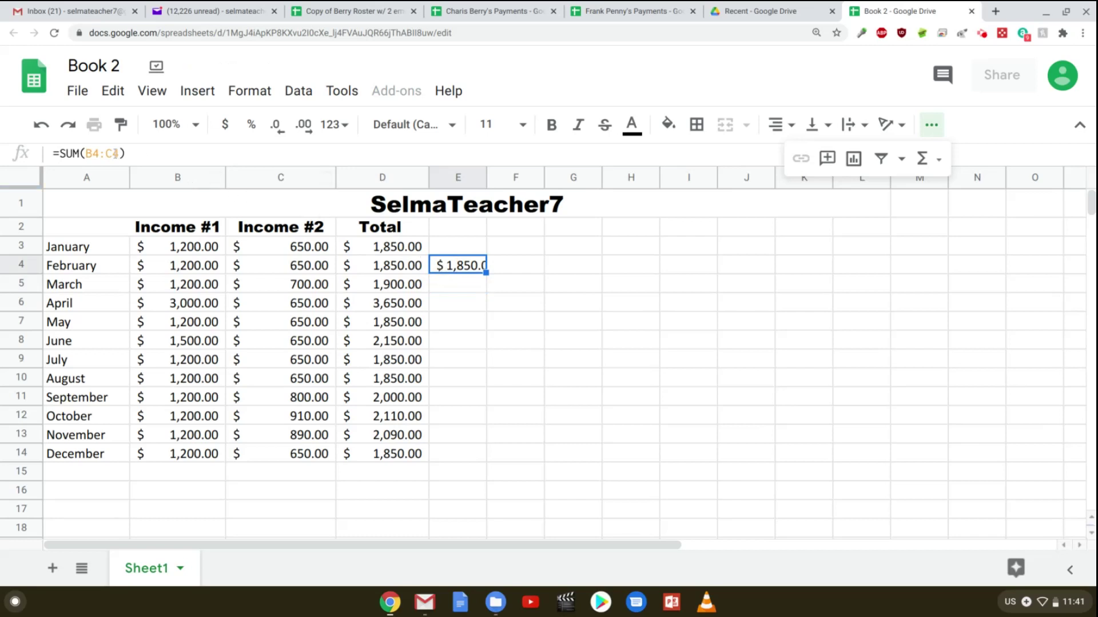
click(399, 268)
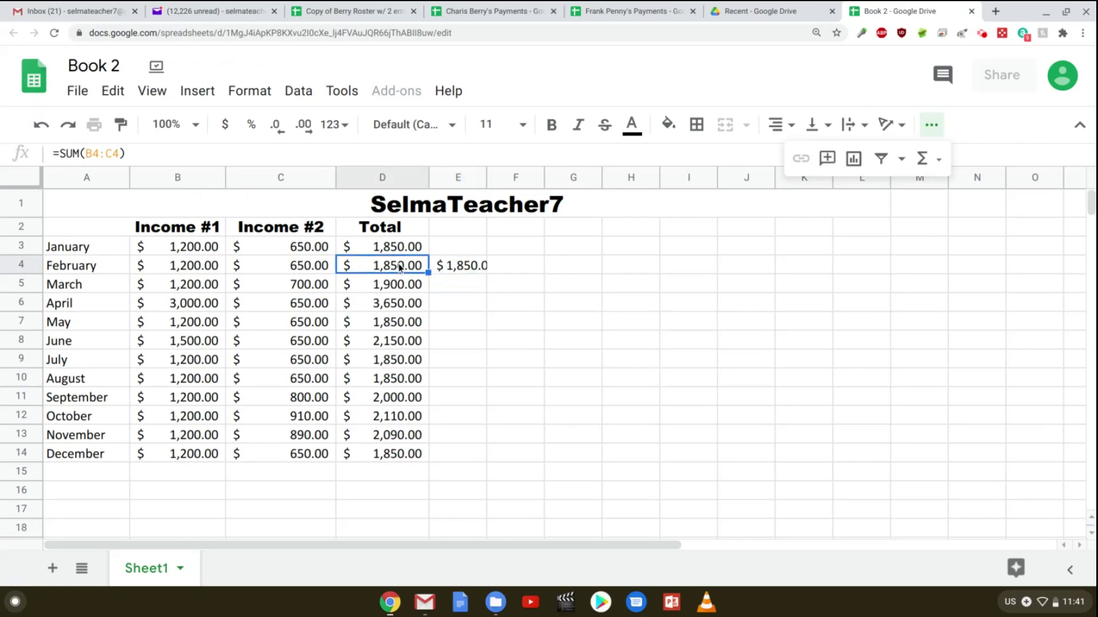
click(461, 267)
key(Delete)
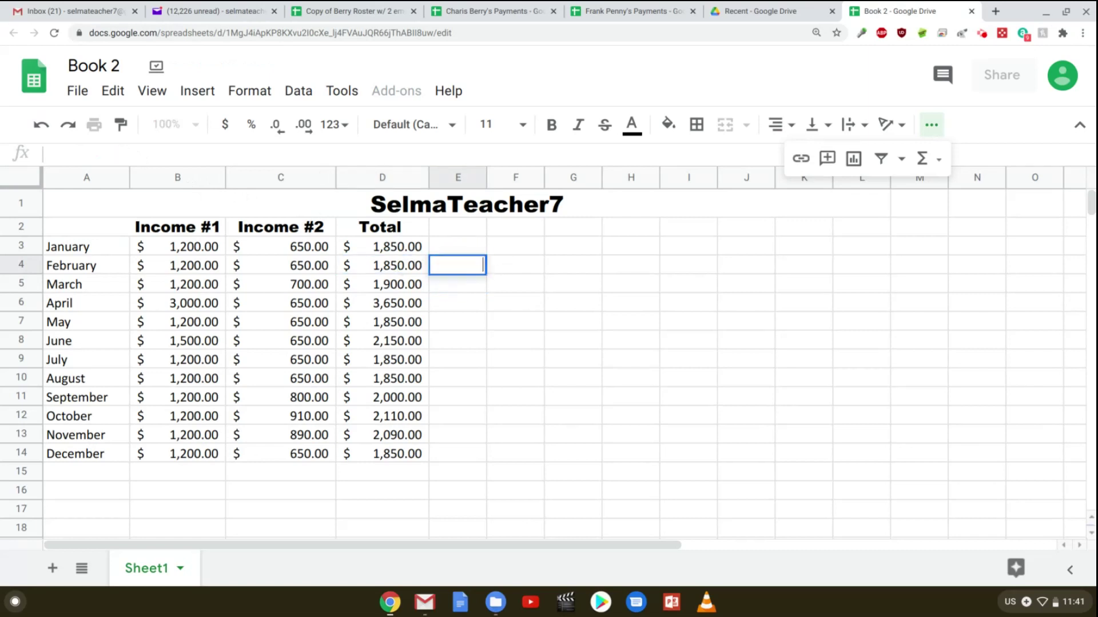
click(641, 362)
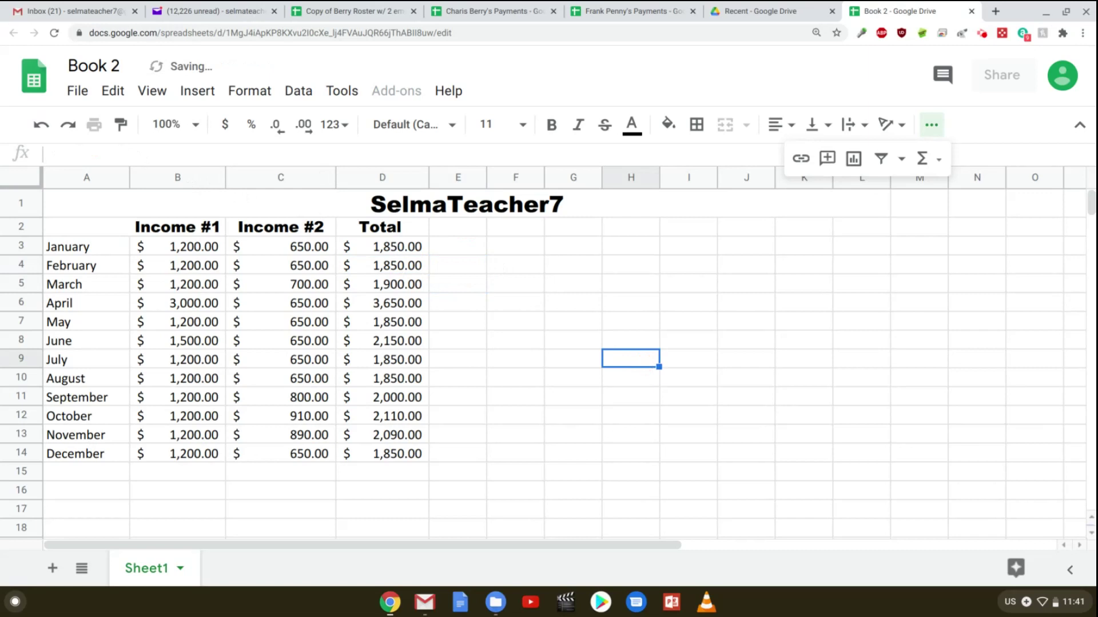